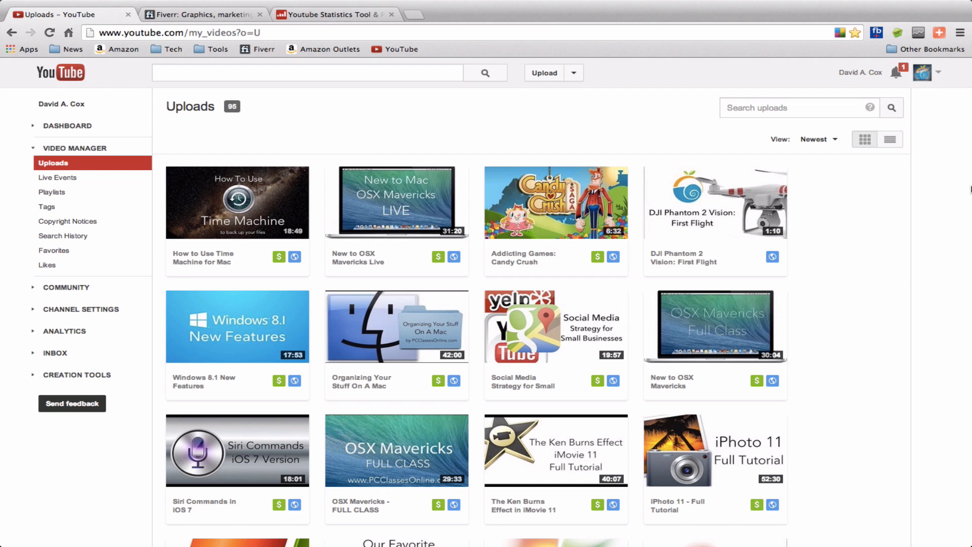
Step: Open the signed-in account's own channel page from the YouTube account options
{"action": "left_click", "coordinate": [936, 73]}
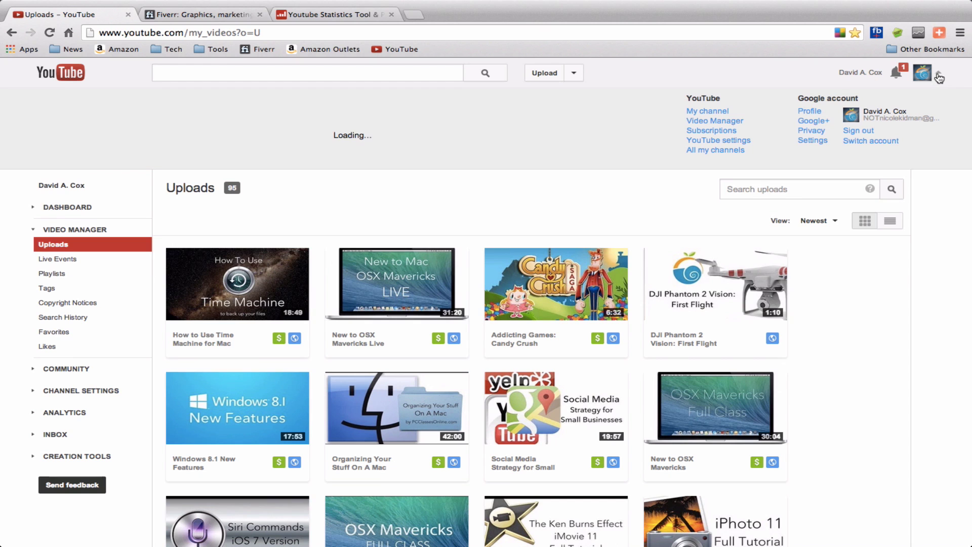
{"action": "left_click", "coordinate": [711, 111]}
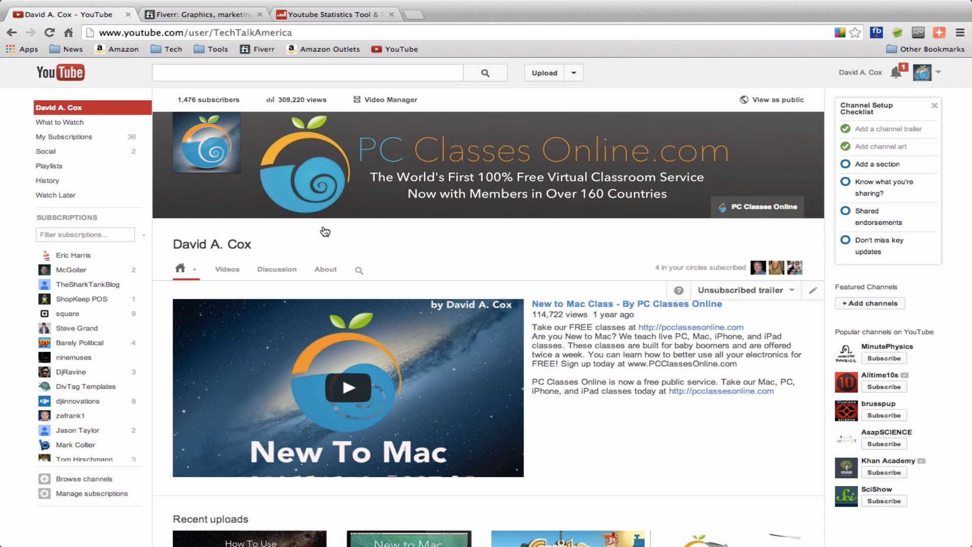
Step: Search Fiverr for "youtube channel", allowing Chrome's contacts access request, and browse the listed gigs
{"action": "left_click", "coordinate": [215, 14]}
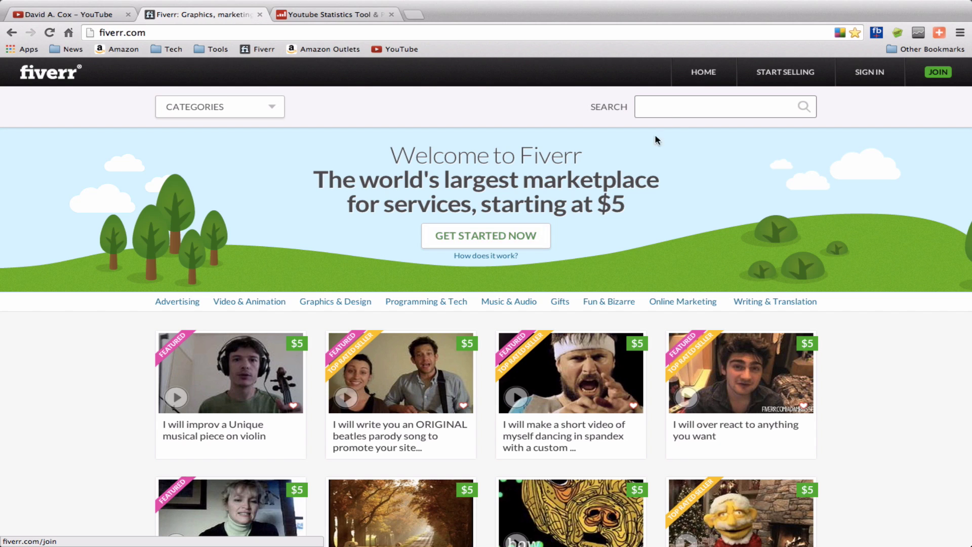
{"action": "left_click", "coordinate": [668, 110]}
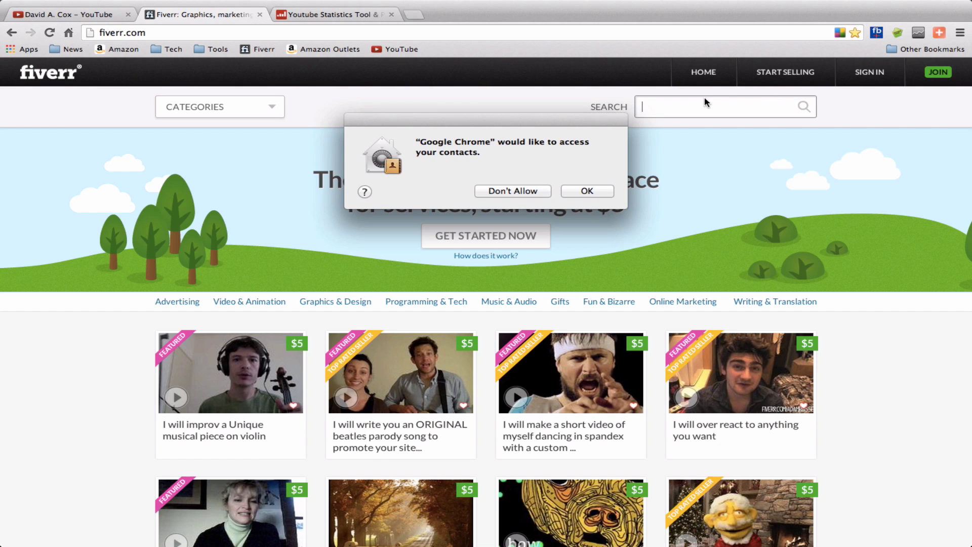
{"action": "left_click", "coordinate": [605, 192]}
{"action": "type", "text": "yo"}
{"action": "type", "text": "utube"}
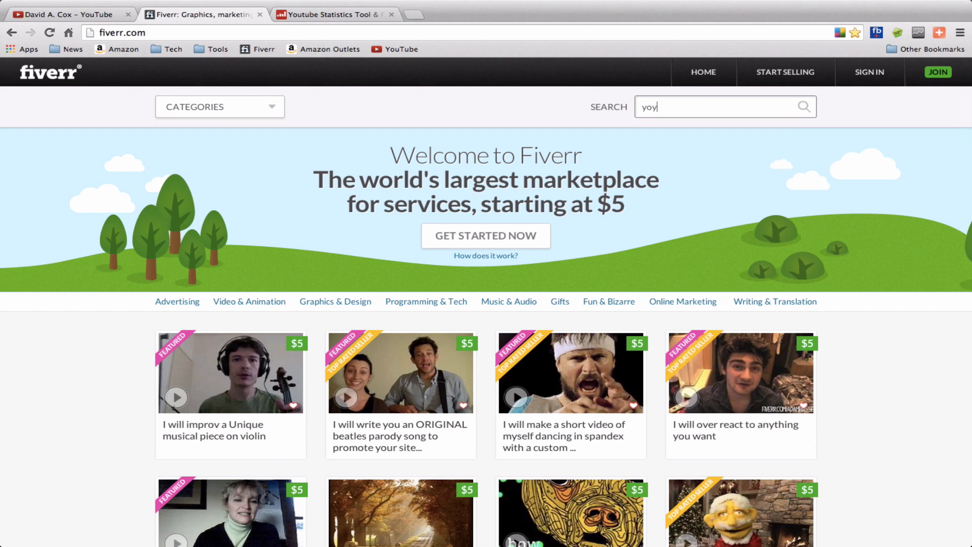
{"action": "type", "text": " channel"}
{"action": "key", "text": "Return"}
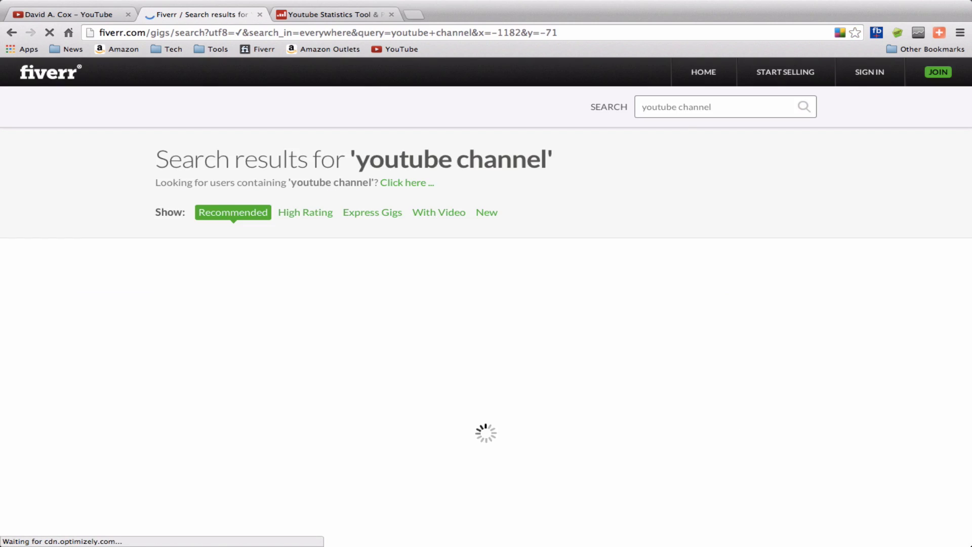
{"action": "scroll", "coordinate": [551, 188], "scroll_direction": "down", "scroll_amount": 3}
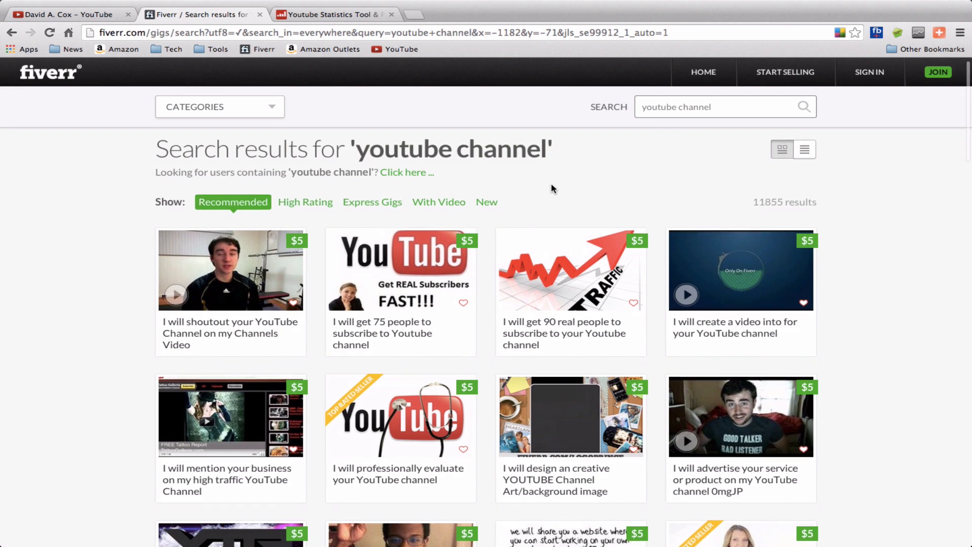
{"action": "scroll", "coordinate": [552, 190], "scroll_direction": "down", "scroll_amount": 1}
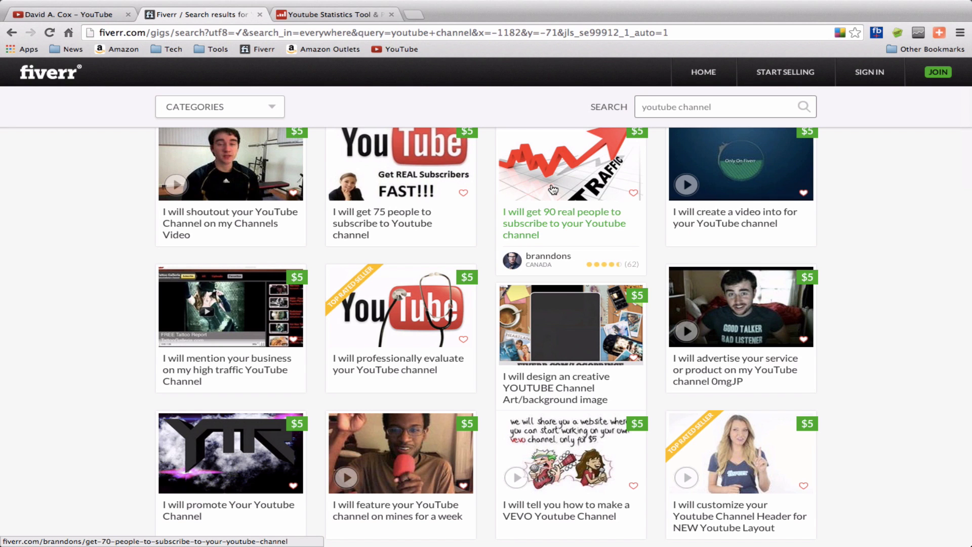
{"action": "scroll", "coordinate": [553, 190], "scroll_direction": "down", "scroll_amount": 6}
{"action": "scroll", "coordinate": [552, 190], "scroll_direction": "up", "scroll_amount": 10}
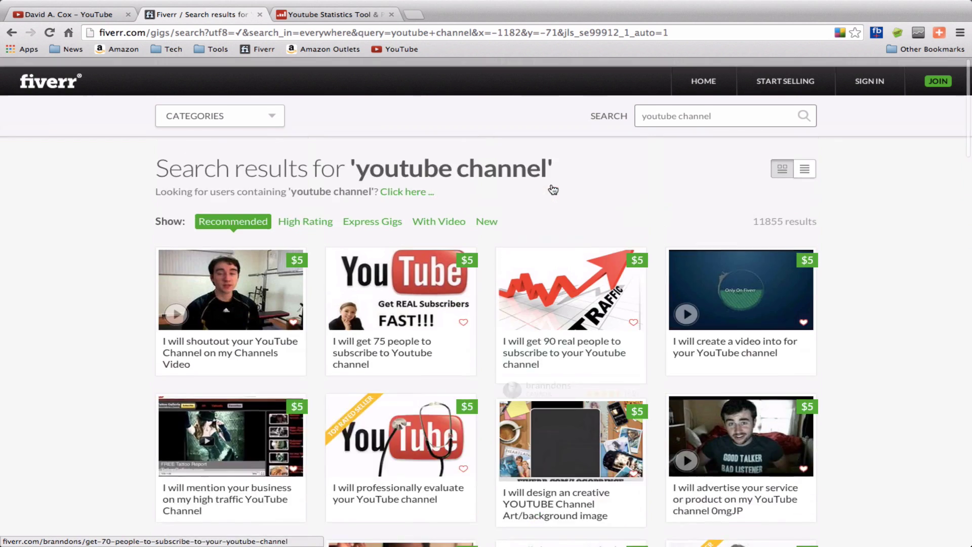
Step: Change the Fiverr search to "youtube banner" and look through the banner design gigs
{"action": "left_click_drag", "start_coordinate": [678, 107], "coordinate": [714, 108]}
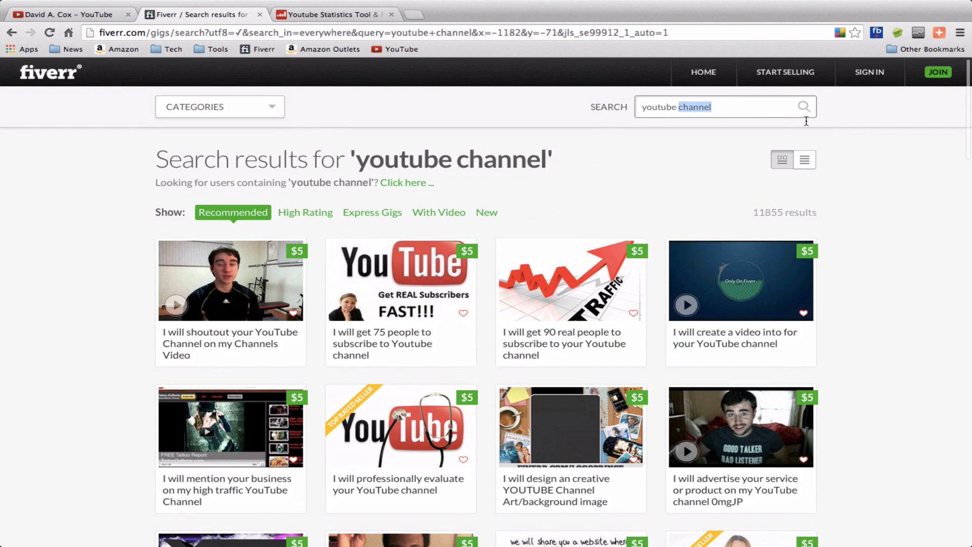
{"action": "type", "text": "banner"}
{"action": "key", "text": "Return"}
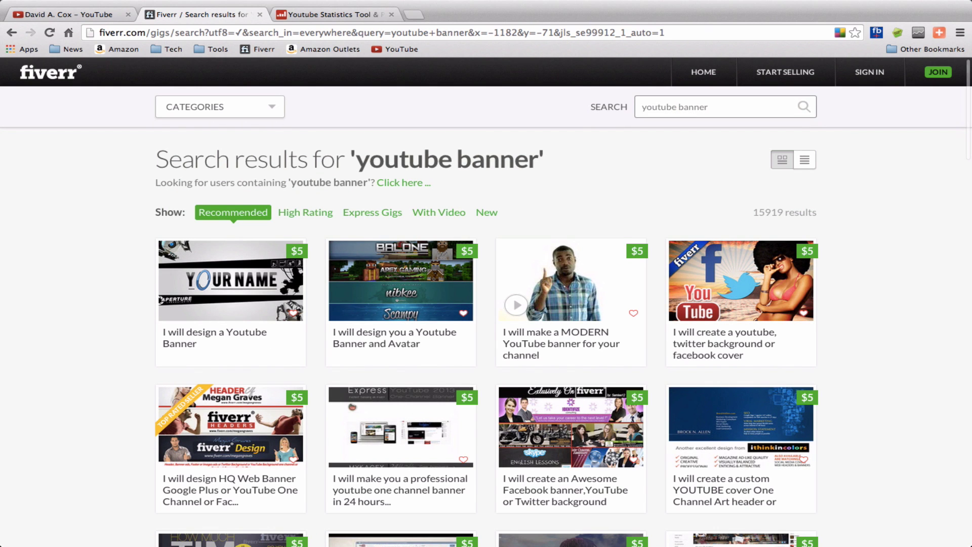
{"action": "scroll", "coordinate": [810, 119], "scroll_direction": "down", "scroll_amount": 2}
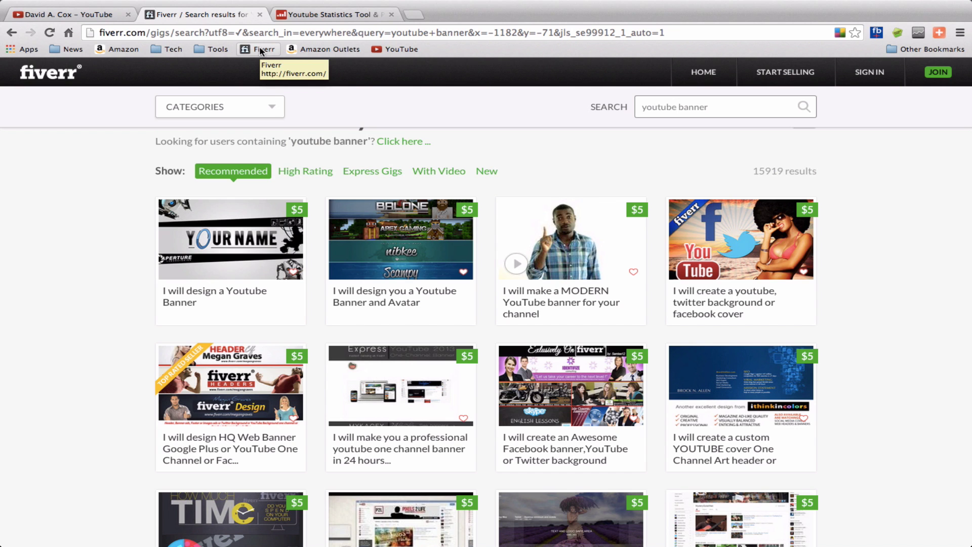
Step: Return to the YouTube channel page and look over its trailer and recent uploads
{"action": "left_click", "coordinate": [72, 15]}
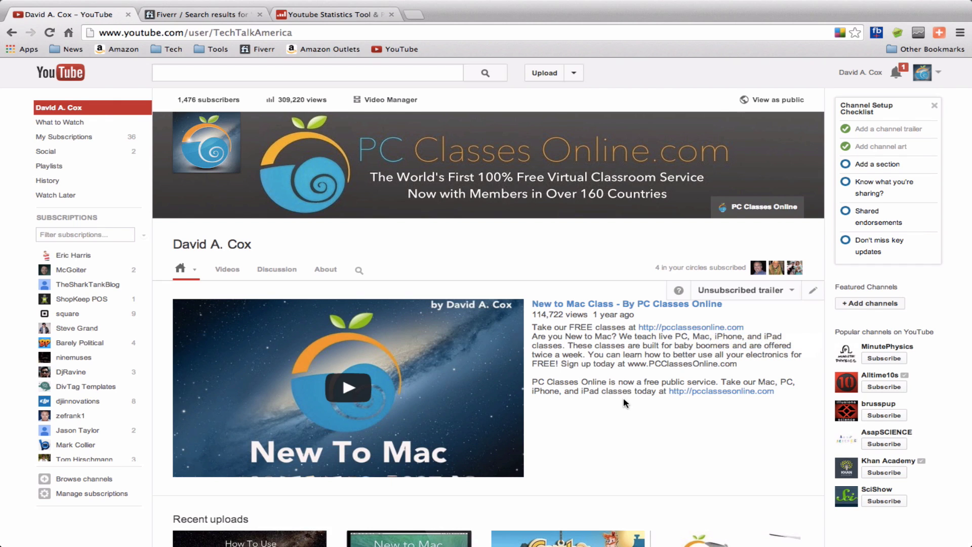
{"action": "scroll", "coordinate": [624, 403], "scroll_direction": "down", "scroll_amount": 3}
{"action": "scroll", "coordinate": [623, 401], "scroll_direction": "up", "scroll_amount": 3}
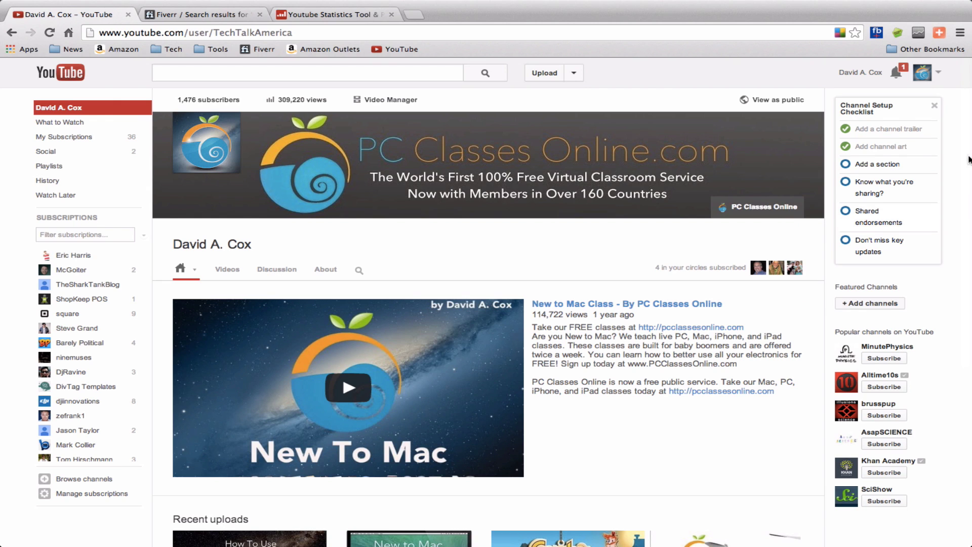
Step: Open the uploads in Video Manager and view the watch page of "How to Use Time Machine for Mac" down to its description
{"action": "left_click", "coordinate": [938, 68]}
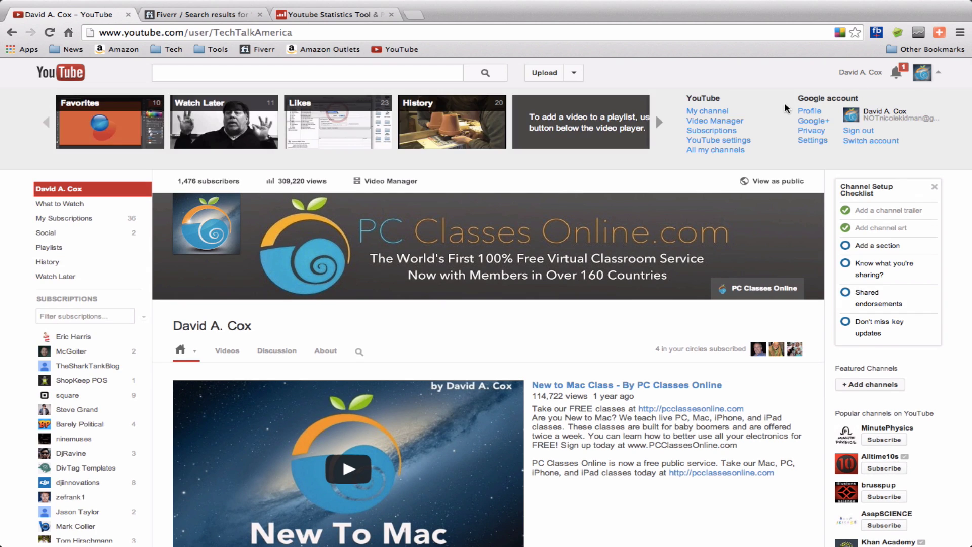
{"action": "left_click", "coordinate": [731, 122]}
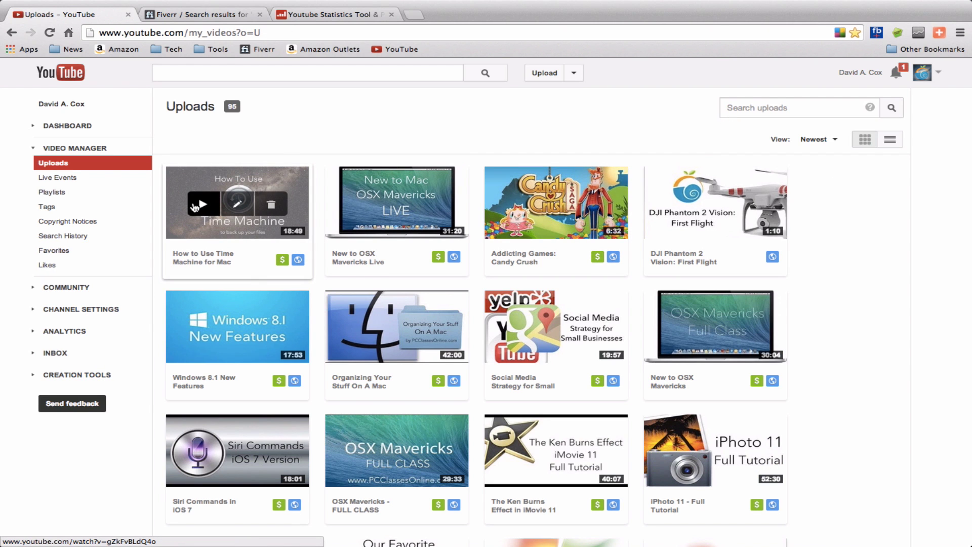
{"action": "left_click", "coordinate": [195, 207]}
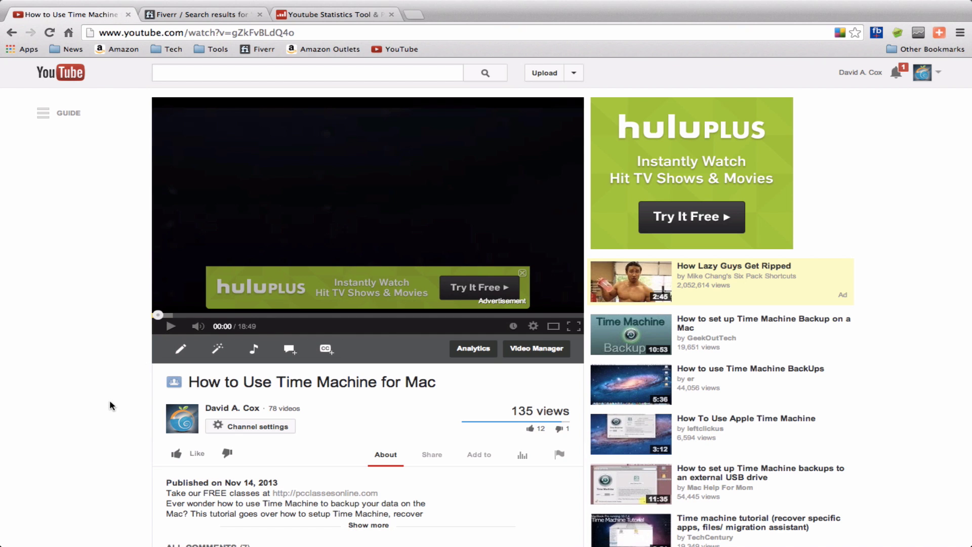
{"action": "scroll", "coordinate": [110, 405], "scroll_direction": "down", "scroll_amount": 5}
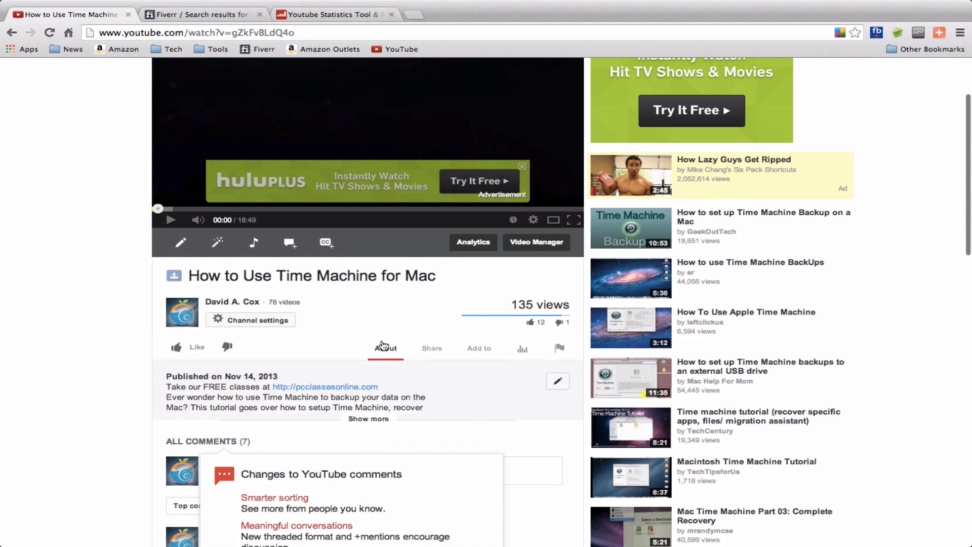
Step: Open the info and settings of "How to Use Time Machine for Mac" from Video Manager and select the description's first line with the website link
{"action": "left_click", "coordinate": [526, 245]}
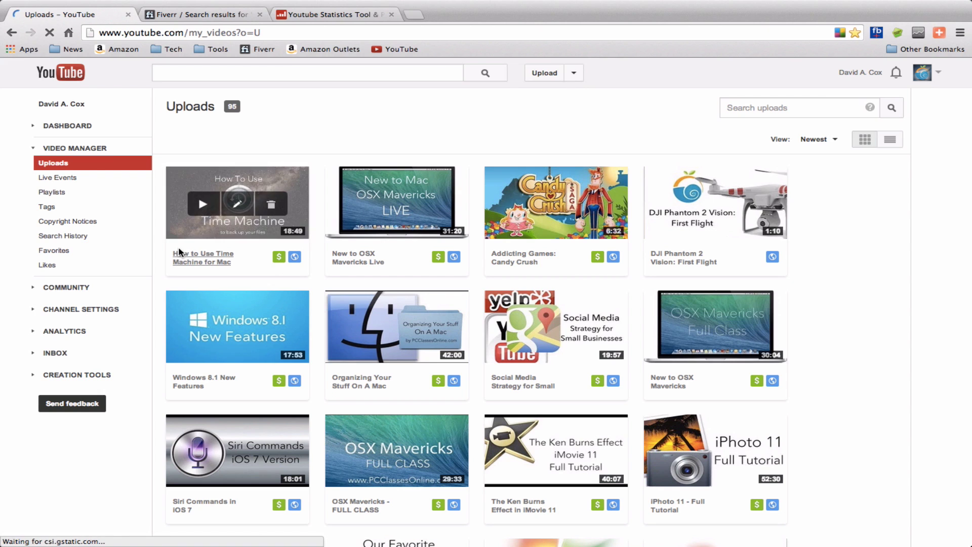
{"action": "left_click_drag", "start_coordinate": [174, 253], "coordinate": [137, 252]}
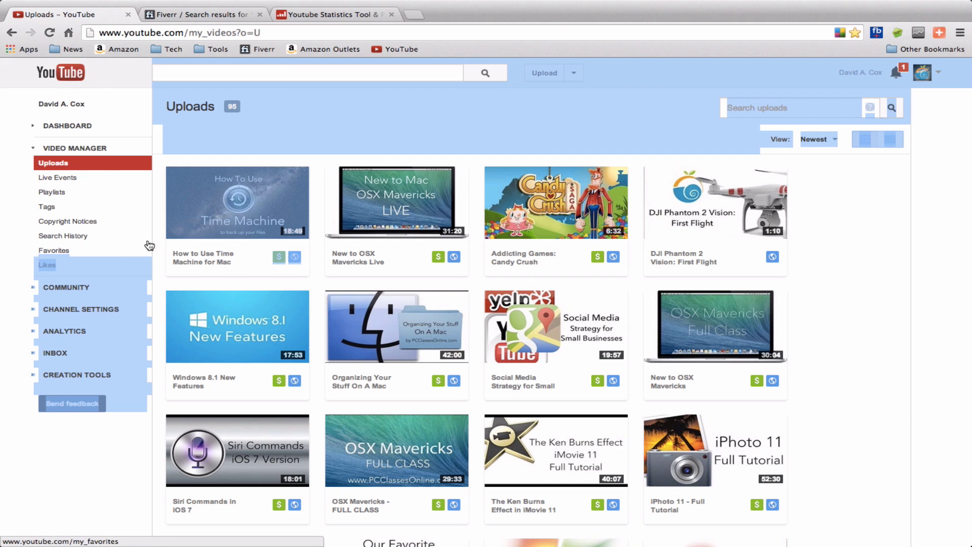
{"action": "left_click", "coordinate": [247, 203]}
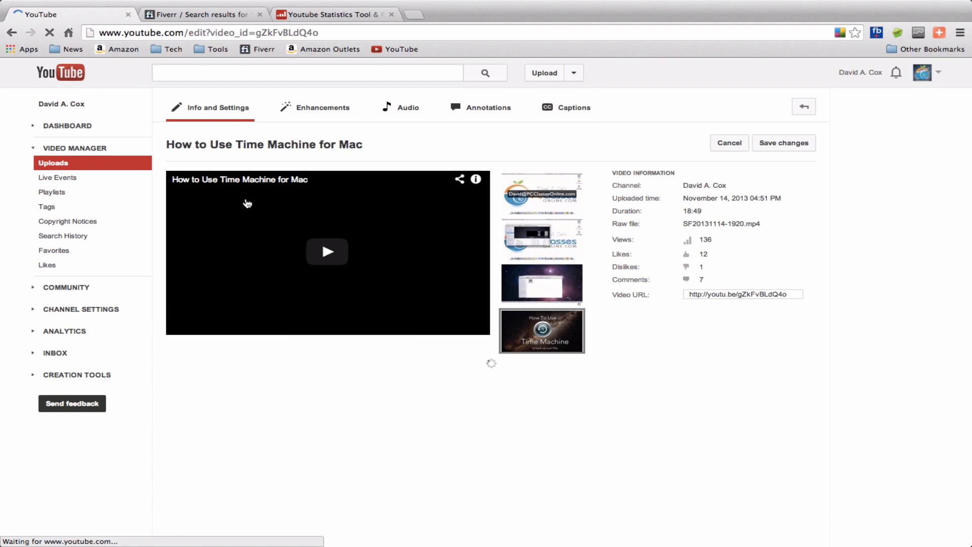
{"action": "scroll", "coordinate": [382, 363], "scroll_direction": "down", "scroll_amount": 3}
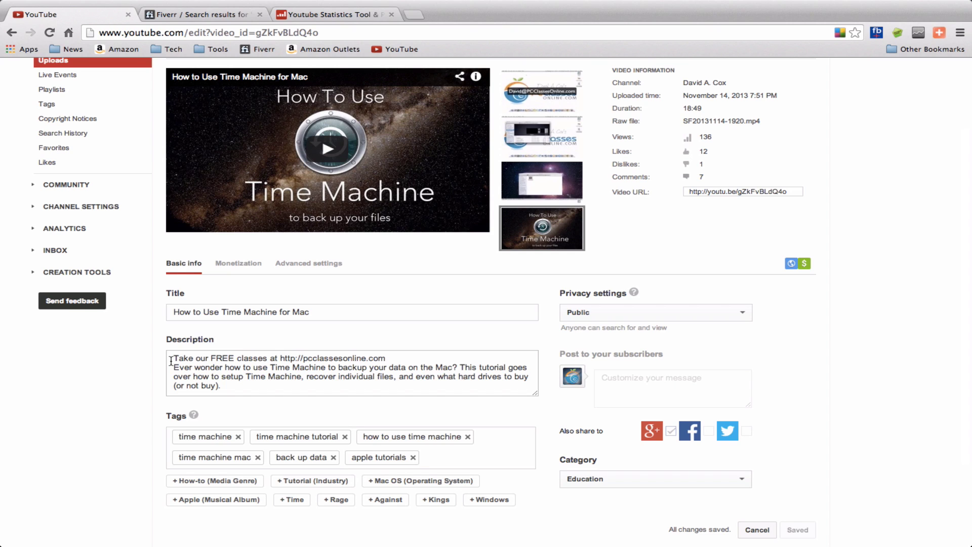
{"action": "left_click_drag", "start_coordinate": [171, 360], "coordinate": [397, 360]}
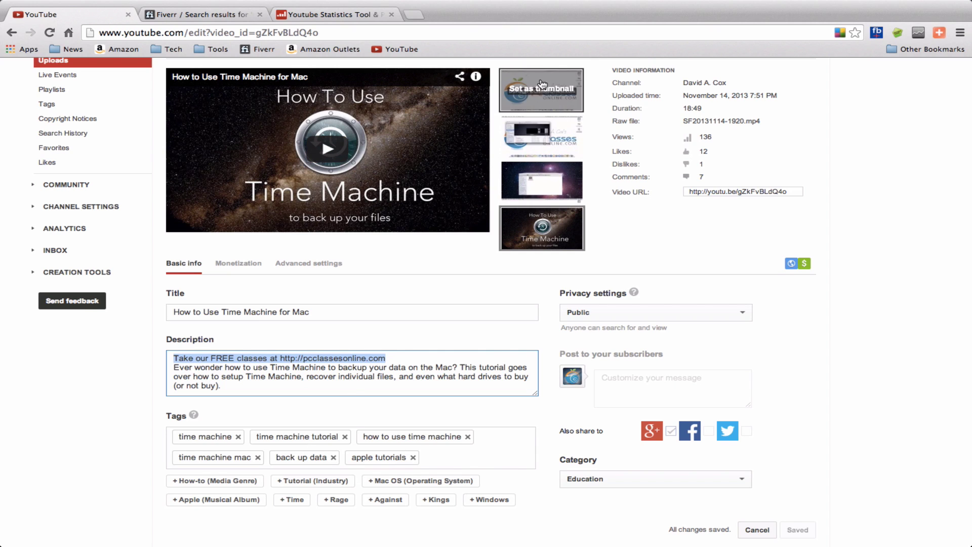
Step: Look over the installed applications in Launchpad from the Mac desktop, and return to Chrome
{"action": "mouse_move", "coordinate": [541, 93]}
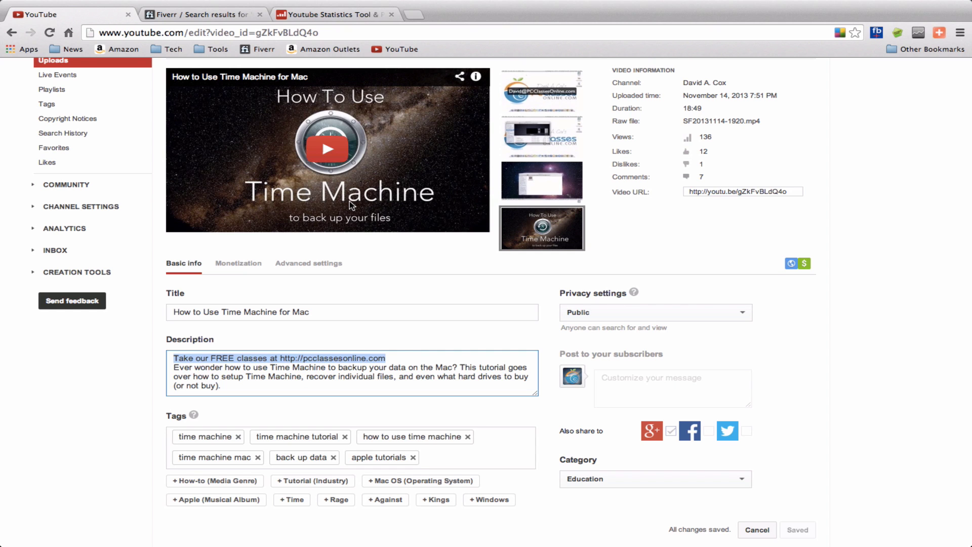
{"action": "key", "text": "ctrl+Left"}
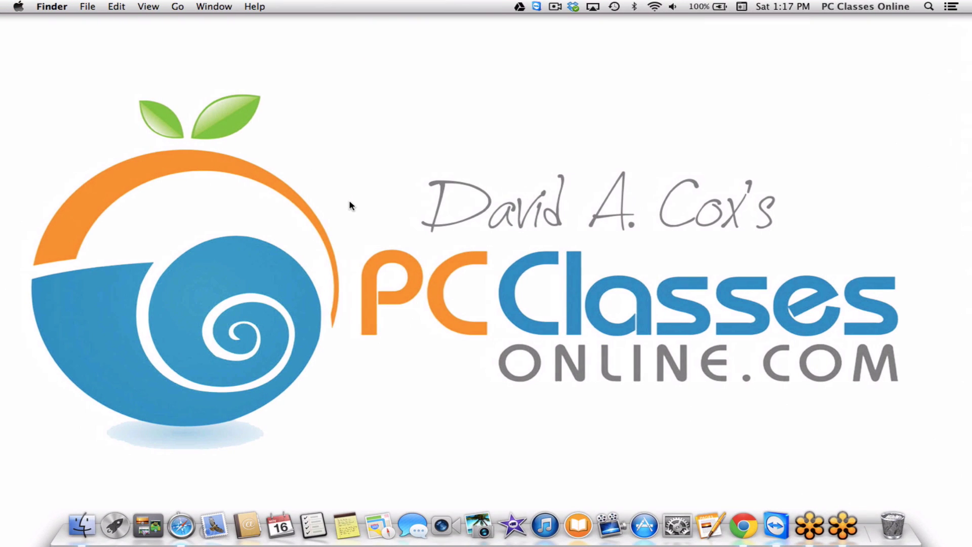
{"action": "key", "text": "F4"}
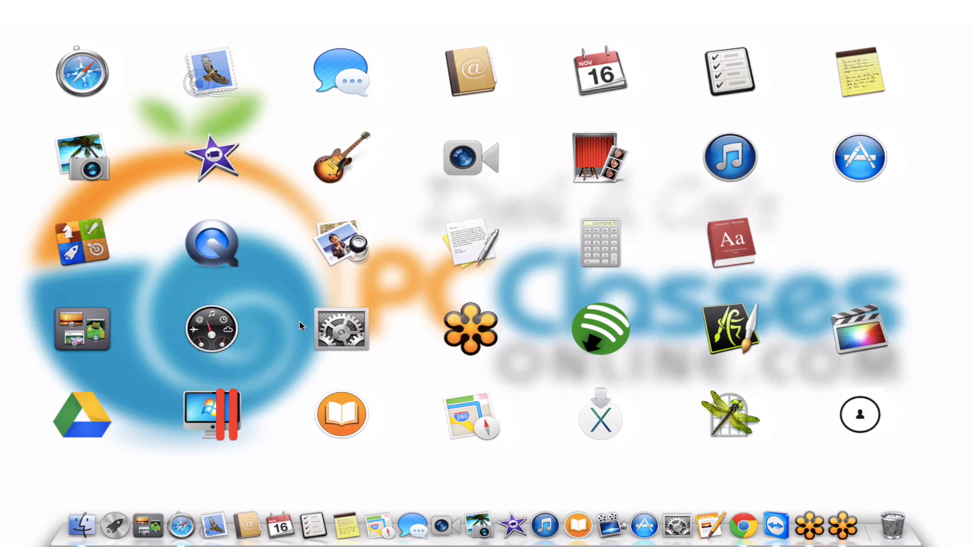
{"action": "scroll", "coordinate": [299, 321], "scroll_direction": "right", "scroll_amount": 2}
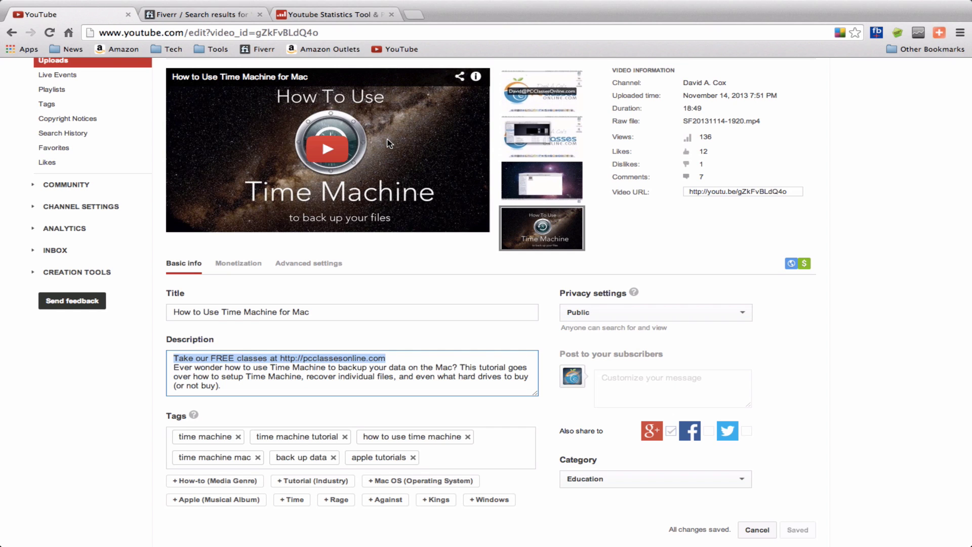
Step: Open images.google.com in a new browser tab, and return to the Time Machine video's edit page
{"action": "key", "text": "super+t"}
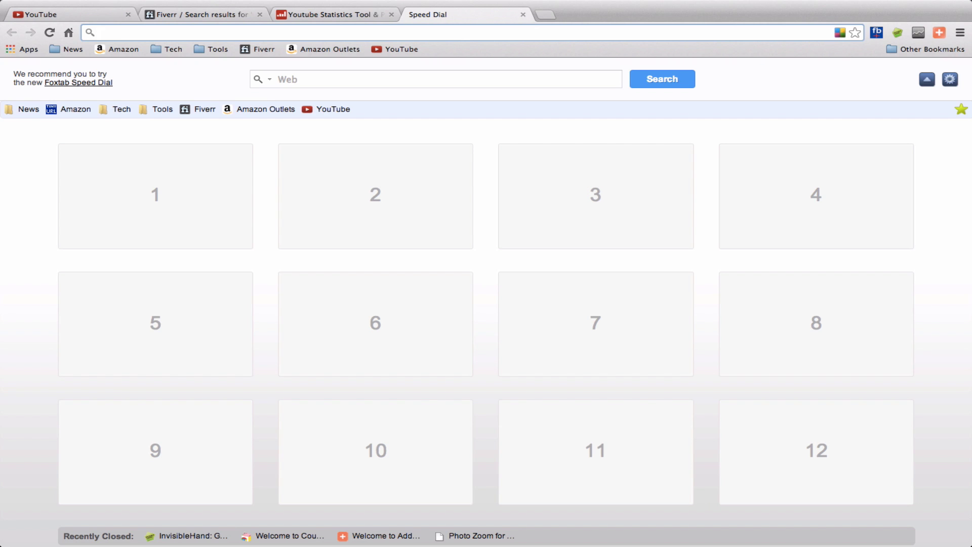
{"action": "type", "text": "images.google.com"}
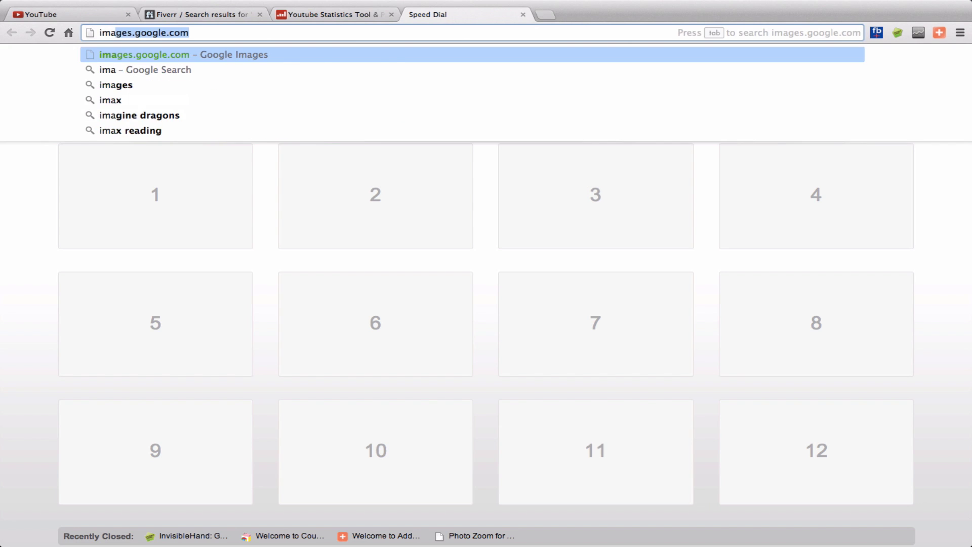
{"action": "key", "text": "Return"}
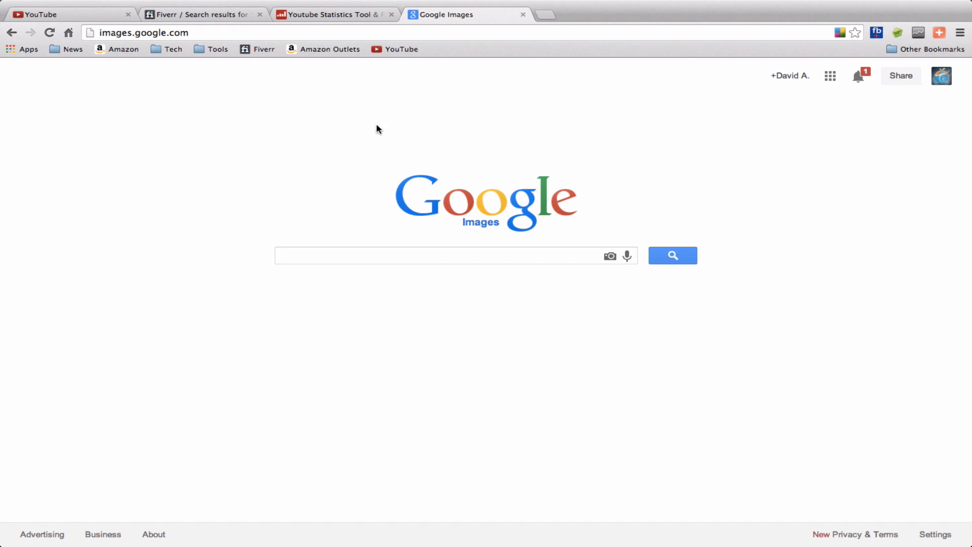
{"action": "left_click", "coordinate": [98, 15]}
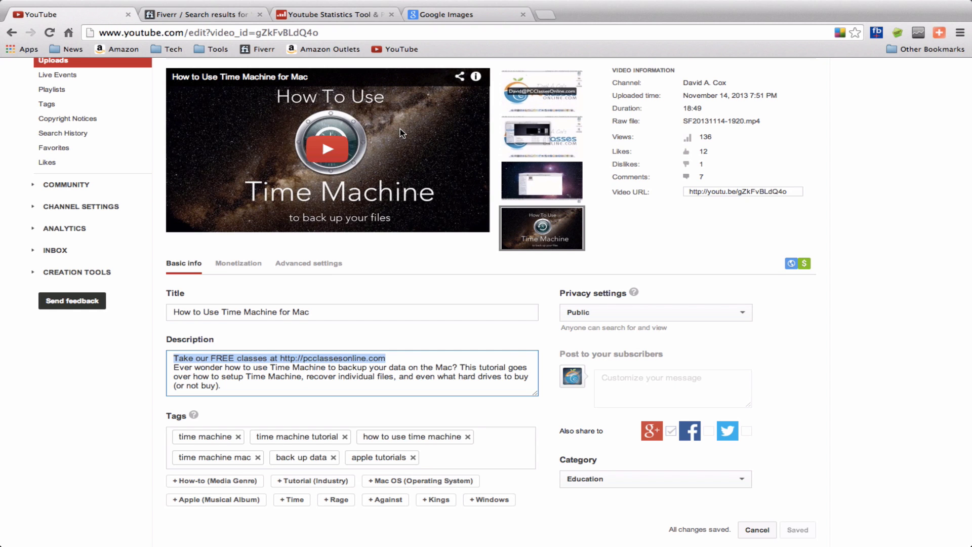
{"action": "scroll", "coordinate": [399, 132], "scroll_direction": "up", "scroll_amount": 5}
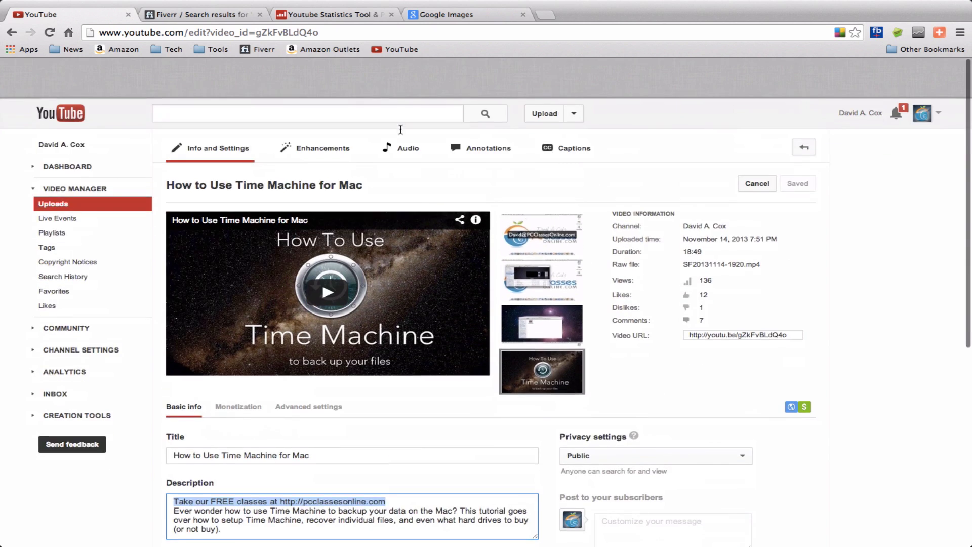
Step: Search YouTube for "how to use time machine on a mac" in a new browser tab, compare the result thumbnails, and close the tab
{"action": "key", "text": "super+t"}
{"action": "type", "text": "youtube.com"}
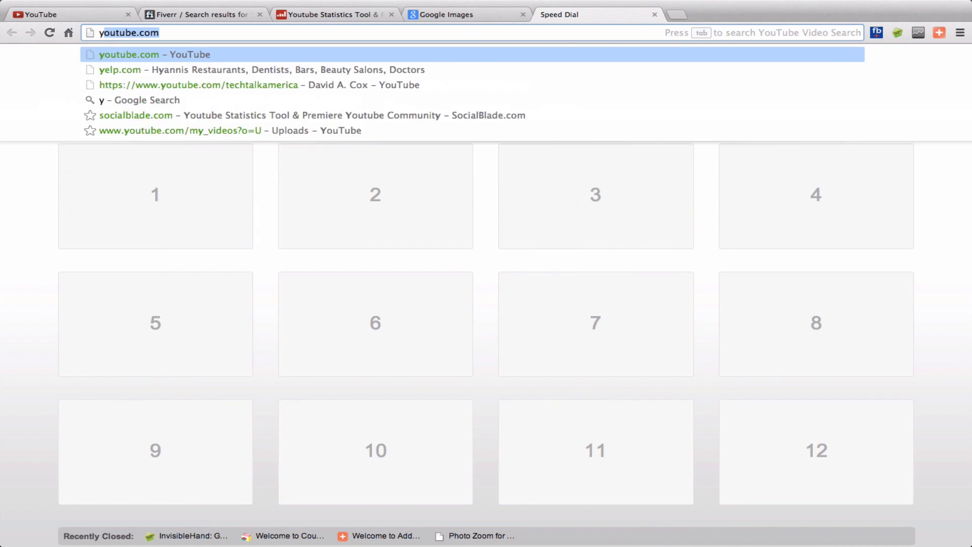
{"action": "key", "text": "Return"}
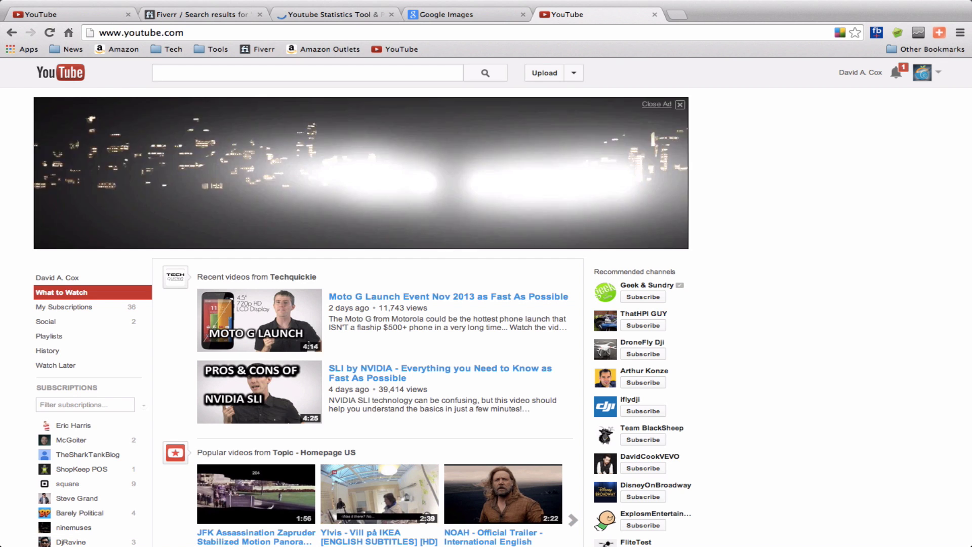
{"action": "type", "text": "how to use "}
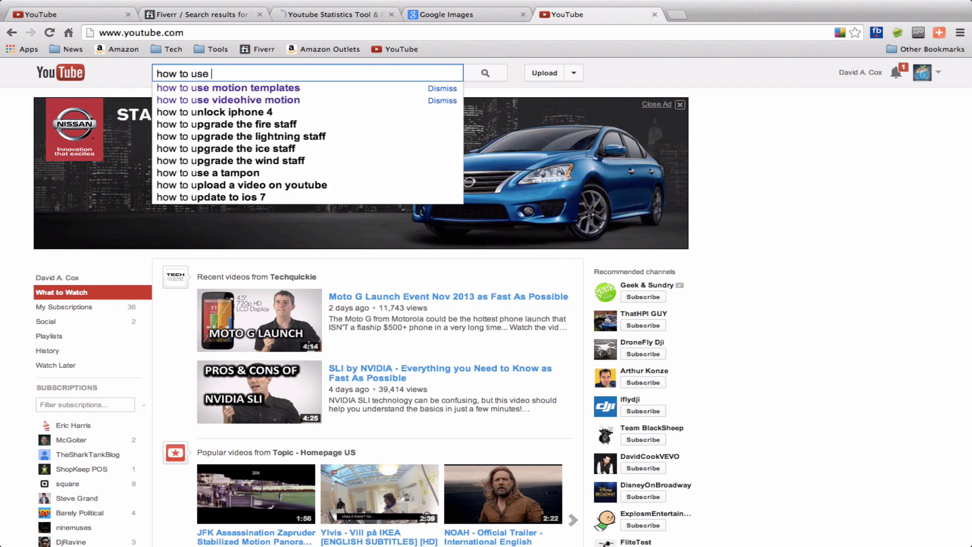
{"action": "type", "text": "time machine on a mac"}
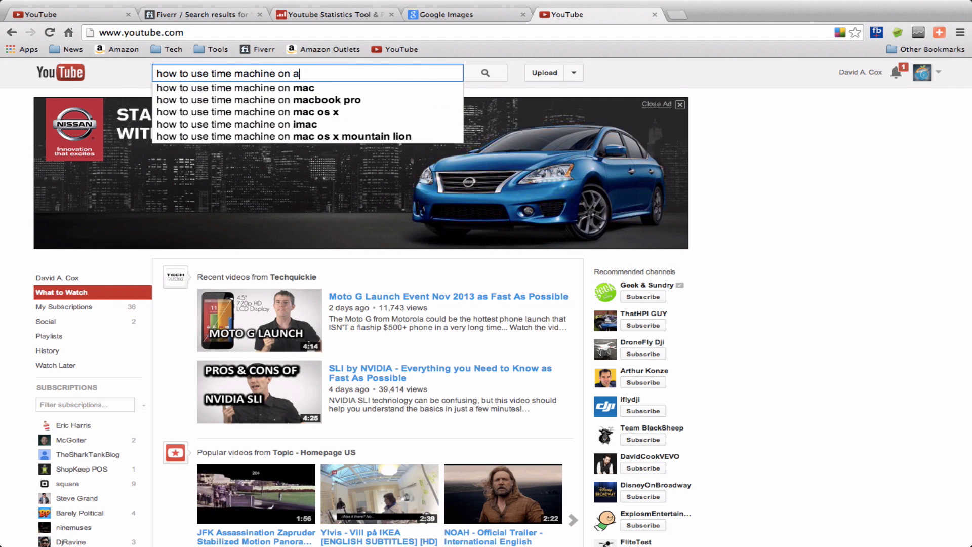
{"action": "key", "text": "Return"}
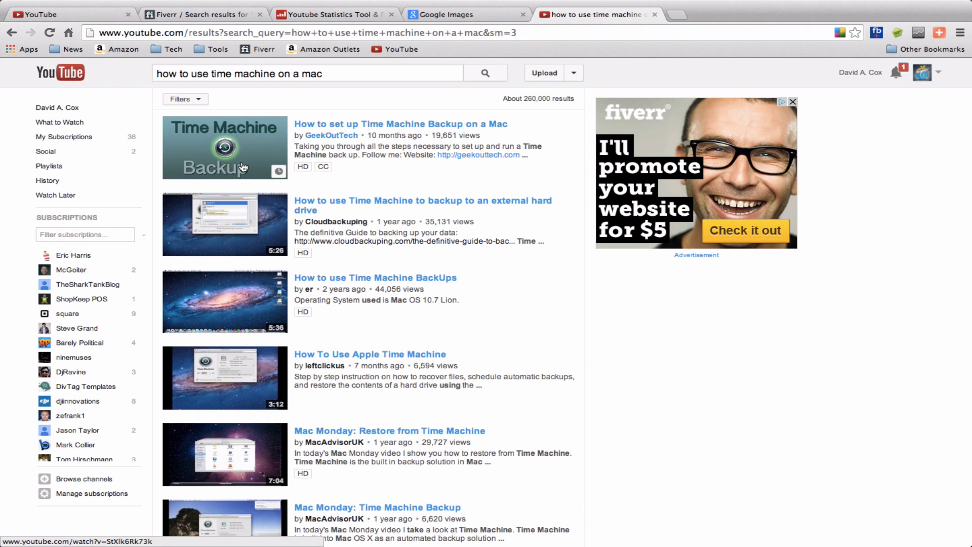
{"action": "scroll", "coordinate": [243, 167], "scroll_direction": "down", "scroll_amount": 6}
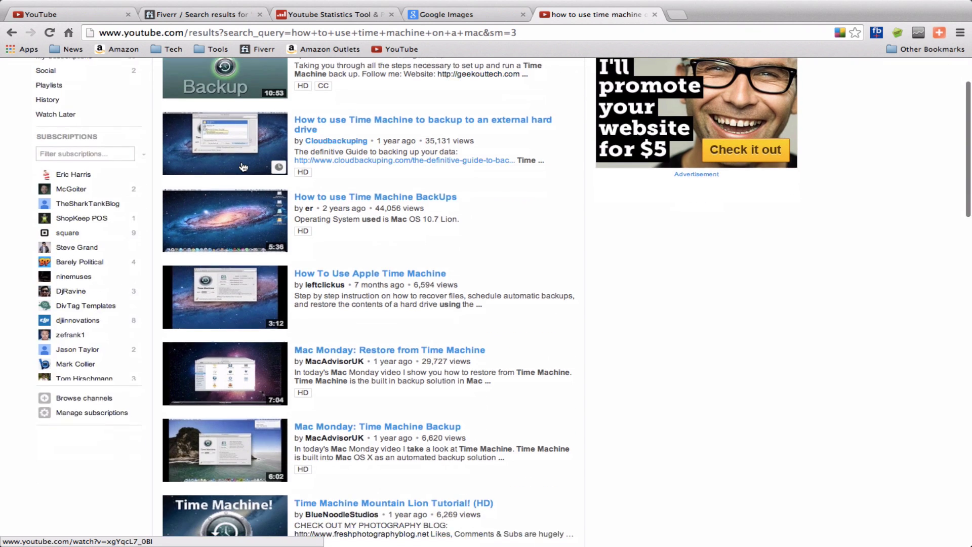
{"action": "scroll", "coordinate": [243, 167], "scroll_direction": "down", "scroll_amount": 2}
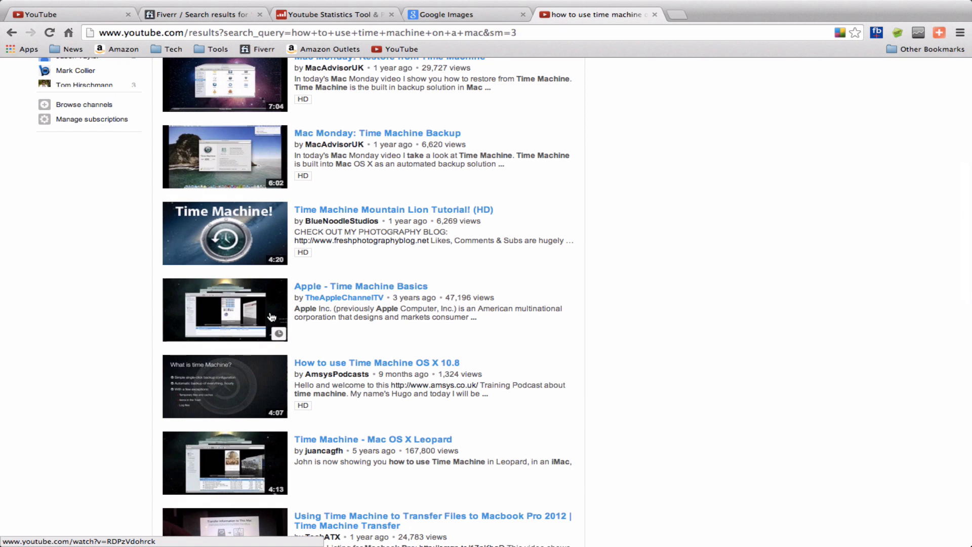
{"action": "scroll", "coordinate": [272, 317], "scroll_direction": "up", "scroll_amount": 8}
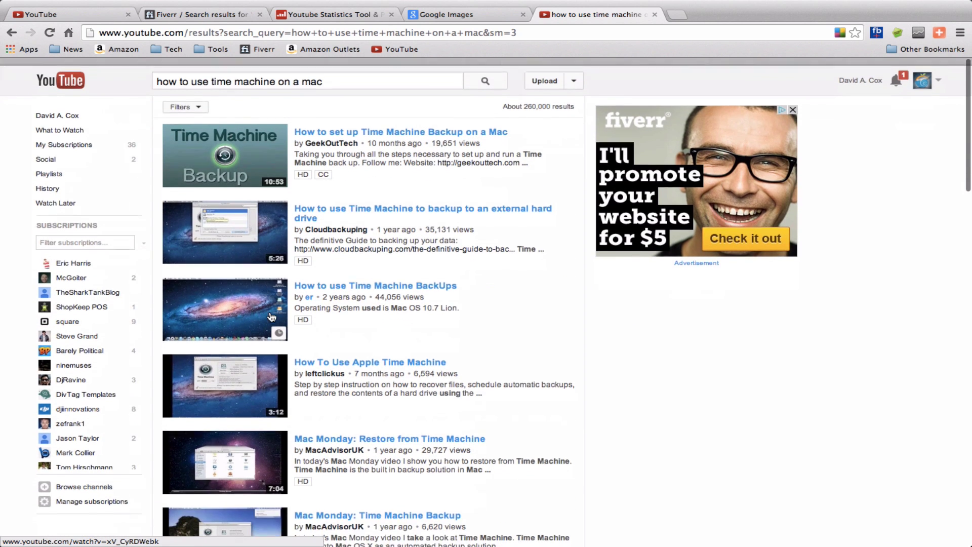
{"action": "key", "text": "super+w"}
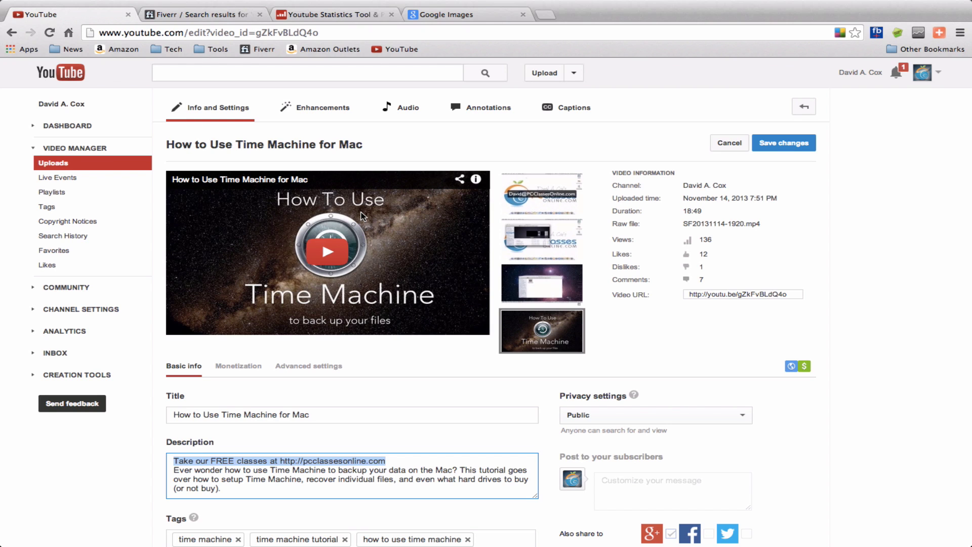
Step: Open the RayWilliamJohnson YouTube channel in a new browser tab and pause its featured video
{"action": "key", "text": "super+t"}
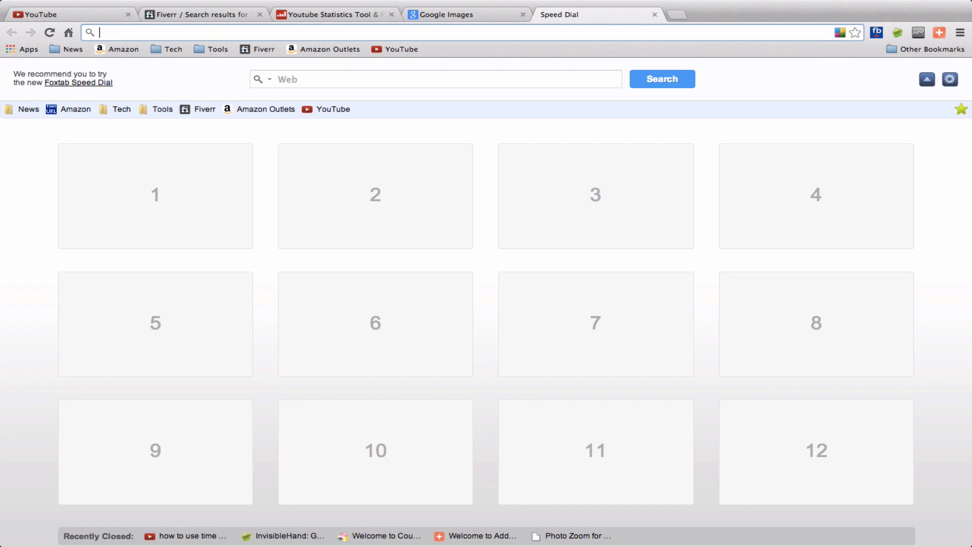
{"action": "type", "text": "youtube.com"}
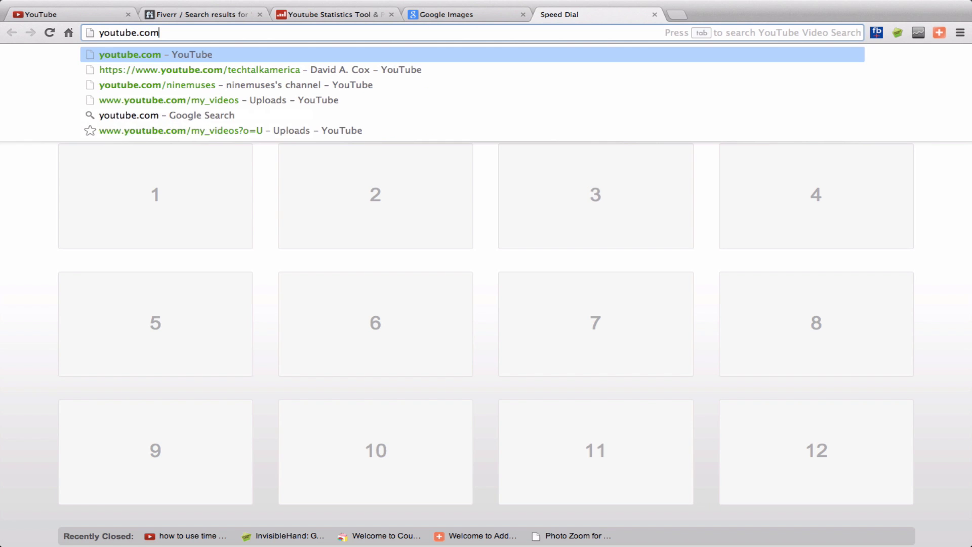
{"action": "type", "text": "/raywilliam"}
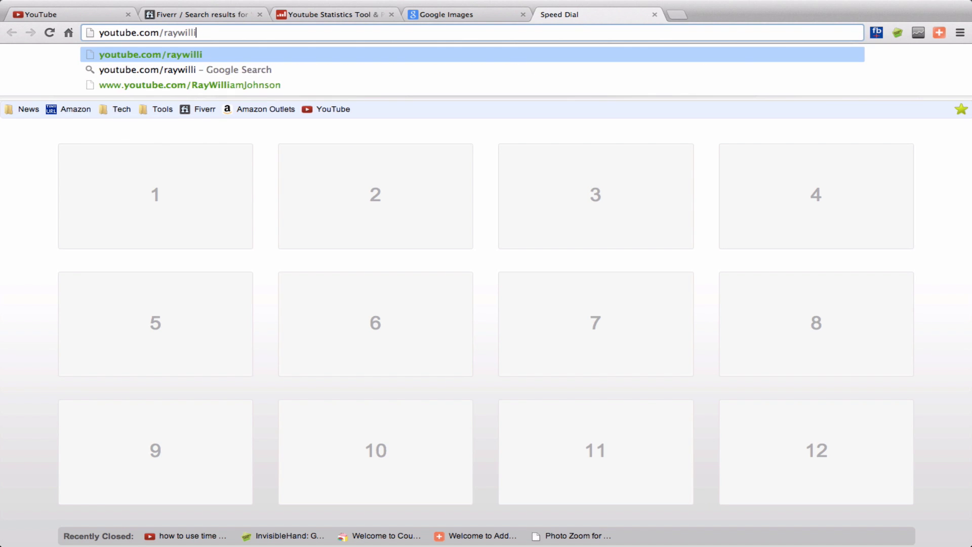
{"action": "key", "text": "Down"}
{"action": "key", "text": "Down"}
{"action": "key", "text": "Return"}
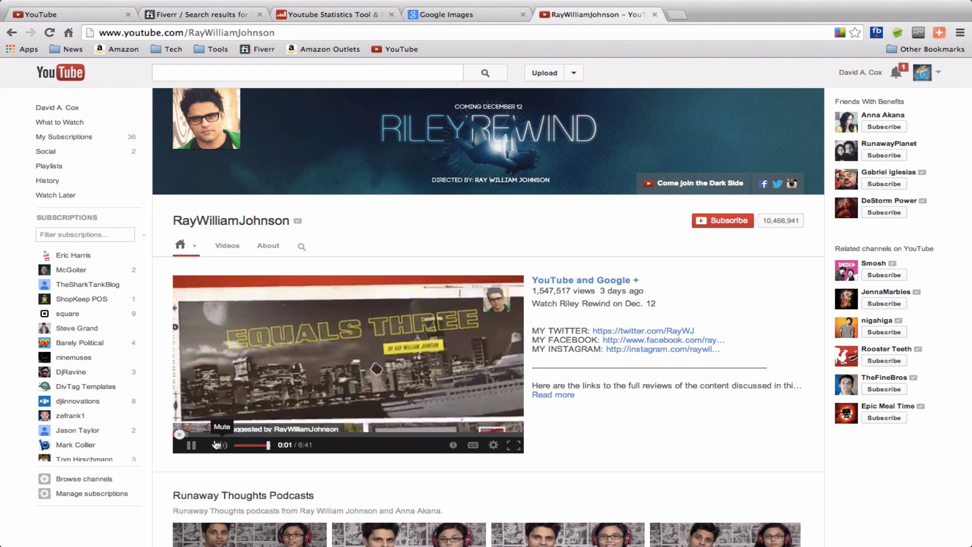
{"action": "left_click", "coordinate": [191, 445]}
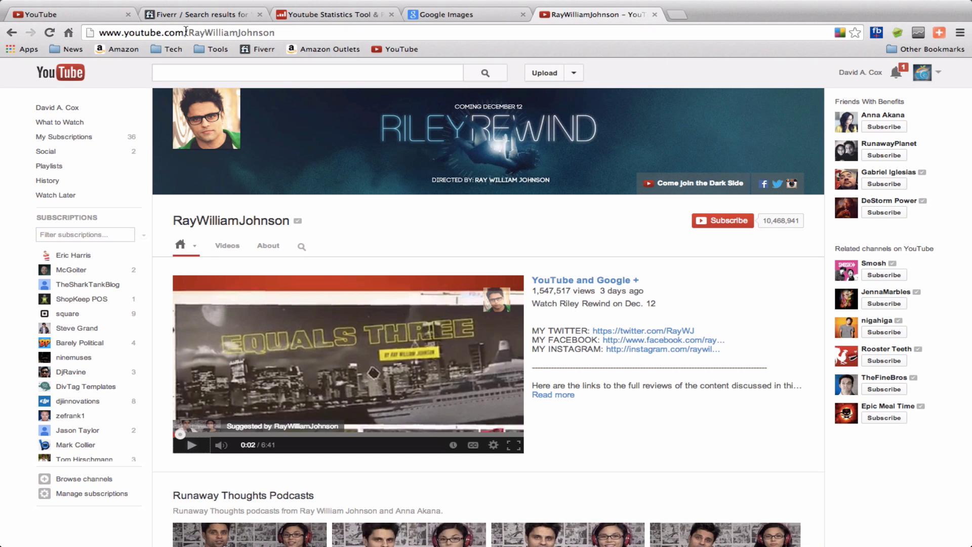
Step: Copy the username RayWilliamJohnson from the channel's web address and check its YouTube statistics on Social Blade
{"action": "left_click_drag", "start_coordinate": [187, 32], "coordinate": [284, 34]}
{"action": "key", "text": "super+c"}
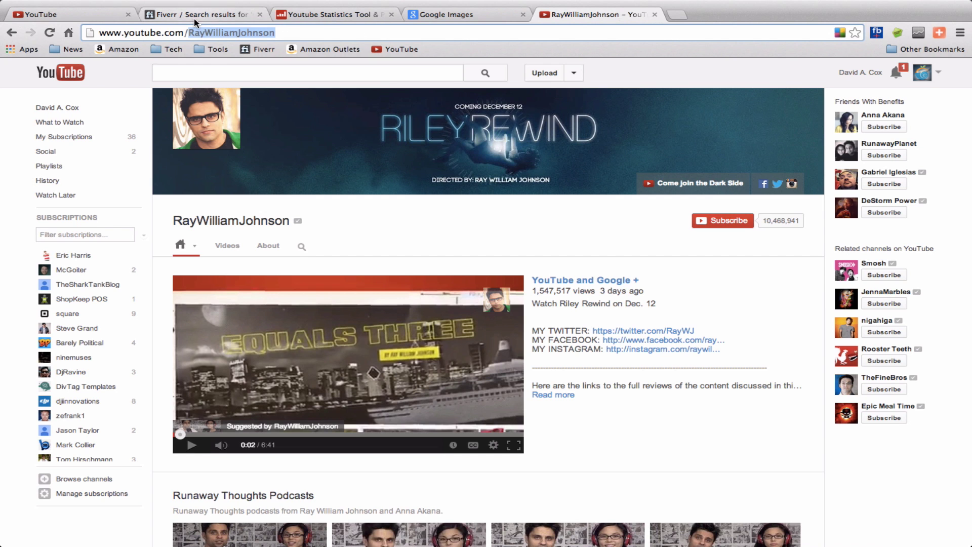
{"action": "left_click", "coordinate": [313, 14]}
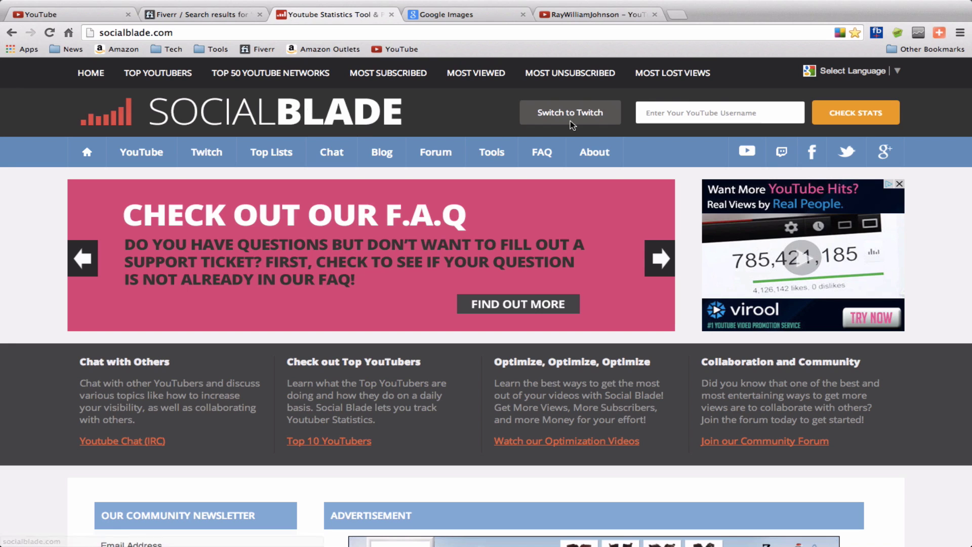
{"action": "left_click", "coordinate": [688, 120]}
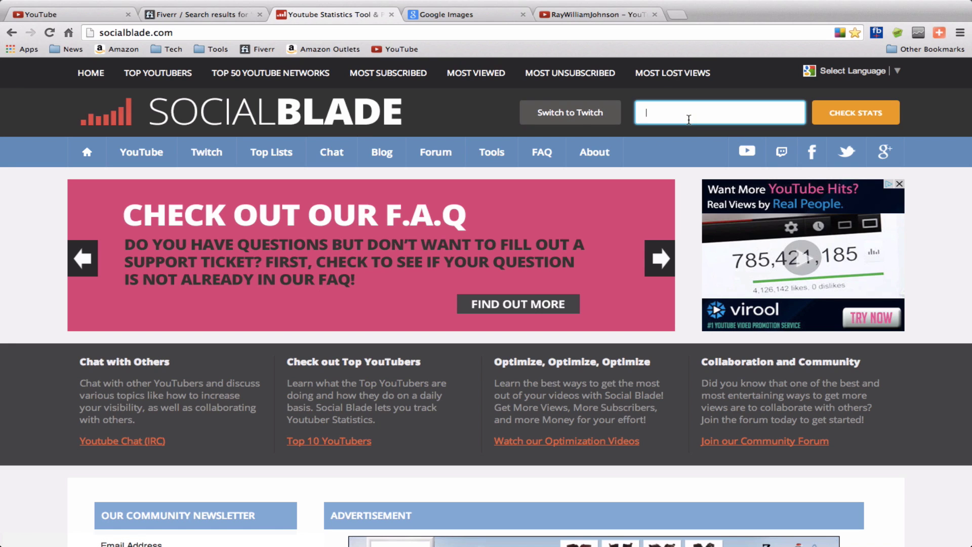
{"action": "key", "text": "super+v"}
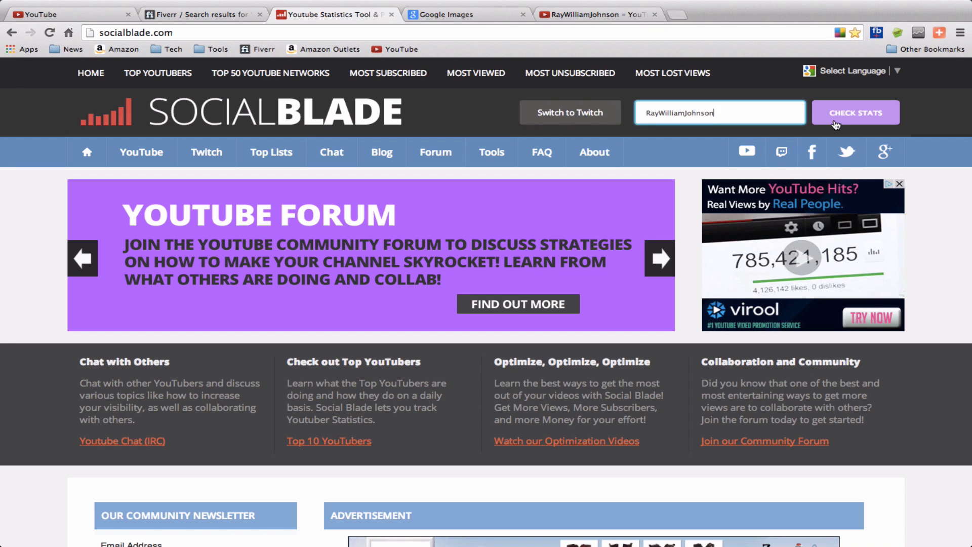
{"action": "left_click", "coordinate": [835, 124]}
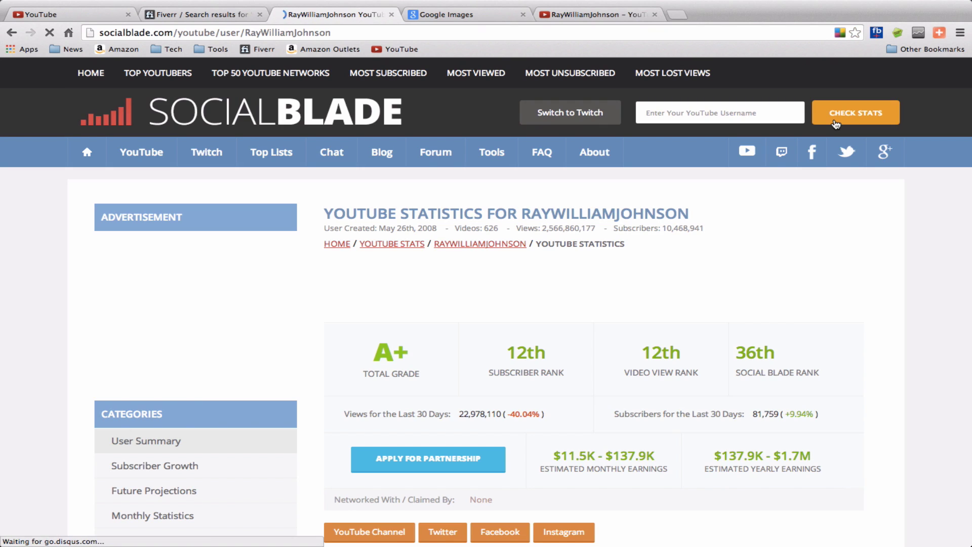
{"action": "scroll", "coordinate": [827, 323], "scroll_direction": "down", "scroll_amount": 3}
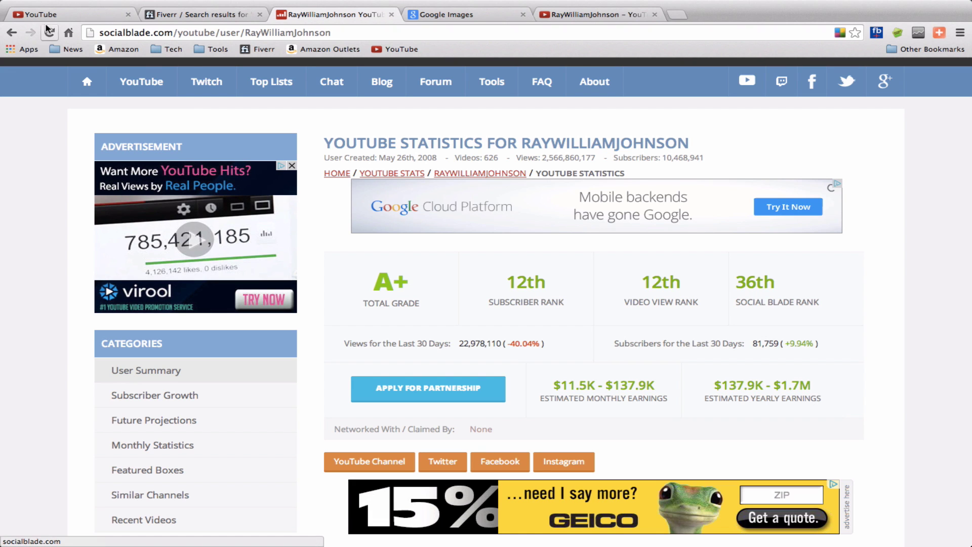
Step: Return to the edit page of "How to Use Time Machine for Mac" and review its description and tags
{"action": "left_click", "coordinate": [31, 15]}
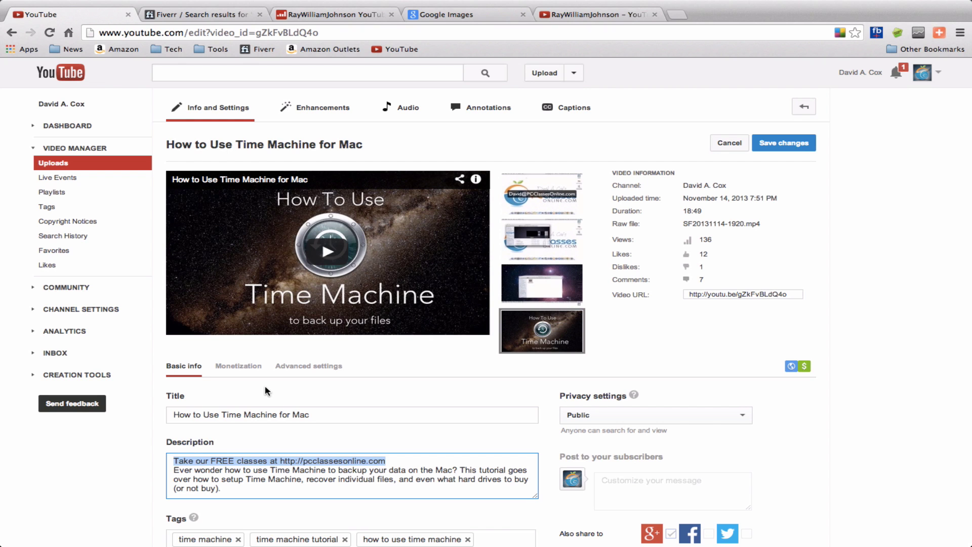
{"action": "left_click", "coordinate": [286, 482]}
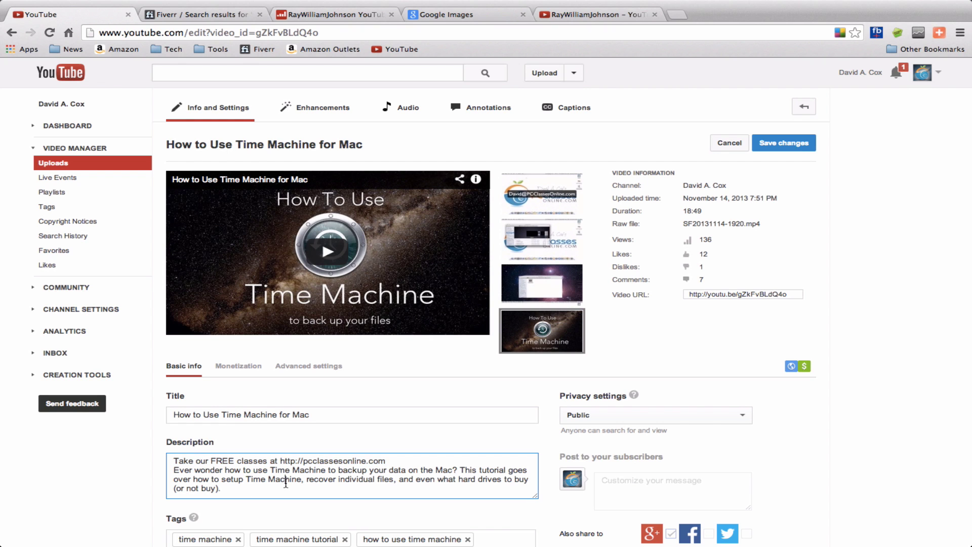
{"action": "scroll", "coordinate": [303, 477], "scroll_direction": "down", "scroll_amount": 5}
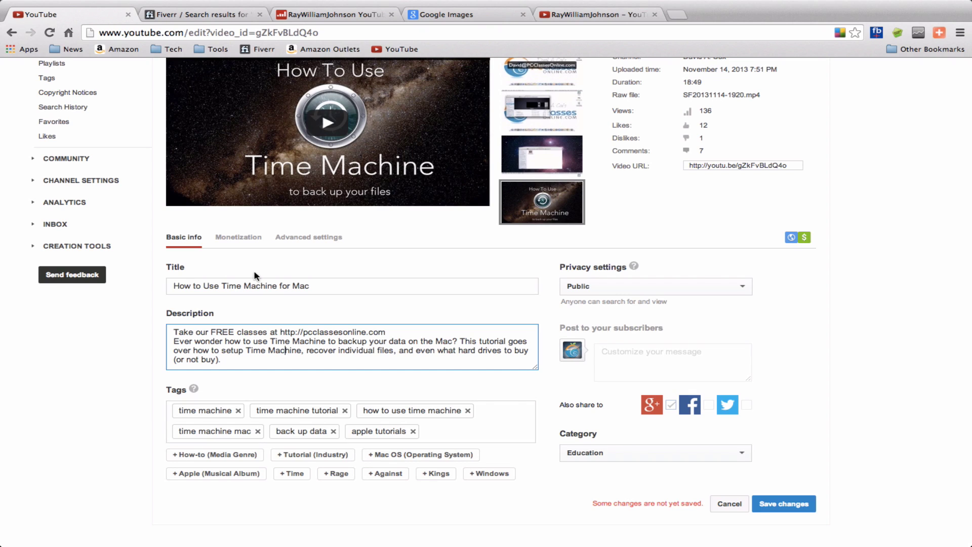
Step: Open the channel's Analytics overview, leaving the video's edit page without saving, and view the Demographics and Discovery sections
{"action": "left_click", "coordinate": [79, 204]}
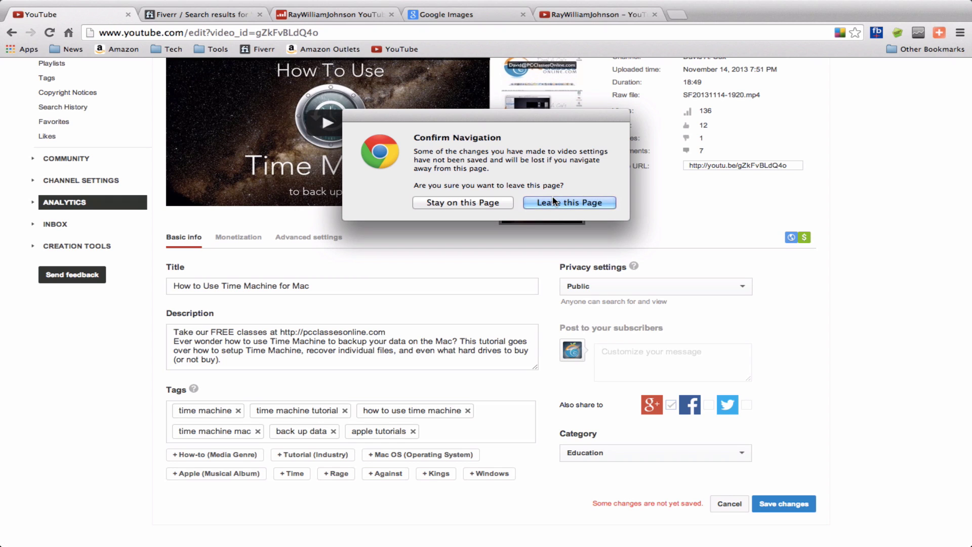
{"action": "left_click", "coordinate": [597, 202]}
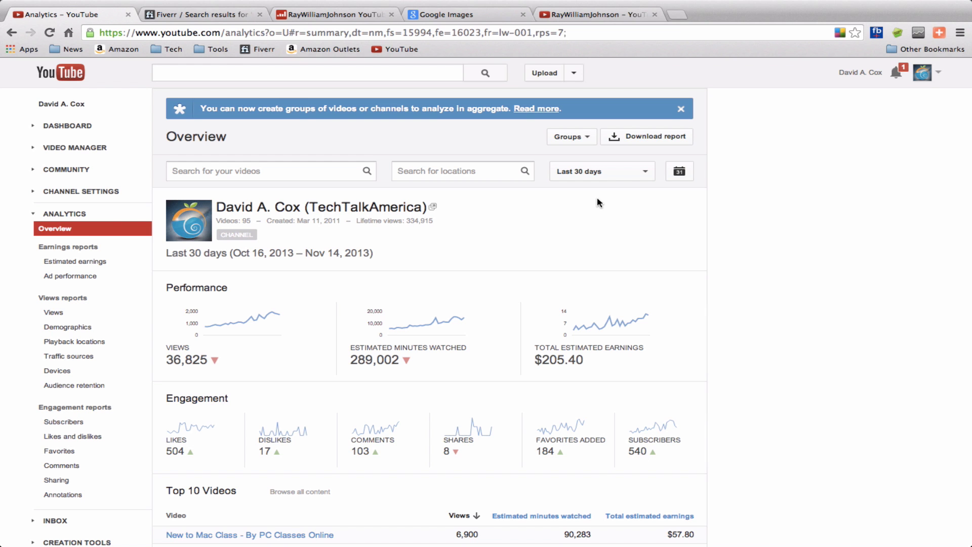
{"action": "scroll", "coordinate": [598, 201], "scroll_direction": "down", "scroll_amount": 10}
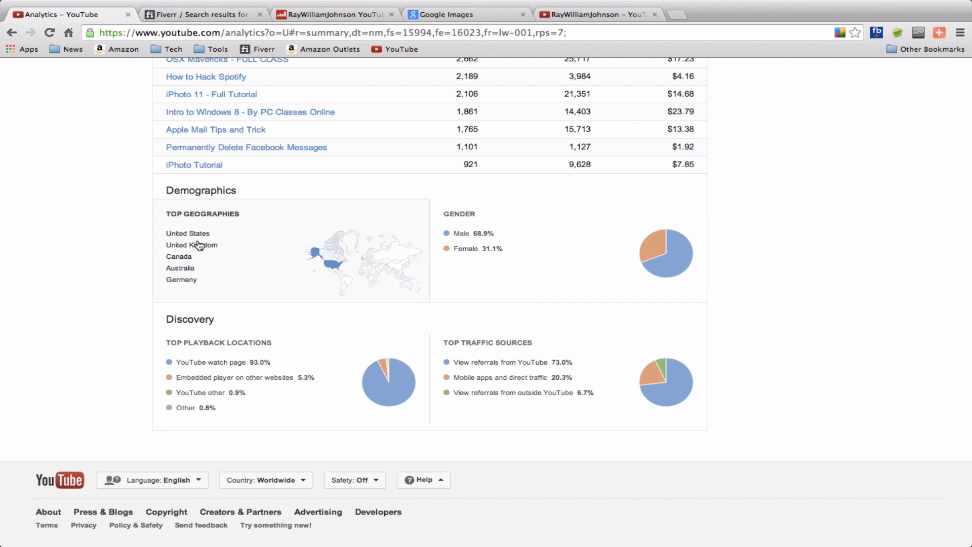
Step: Open the Views report by geography from the top geographies and look over the map and the country list
{"action": "left_click", "coordinate": [213, 267]}
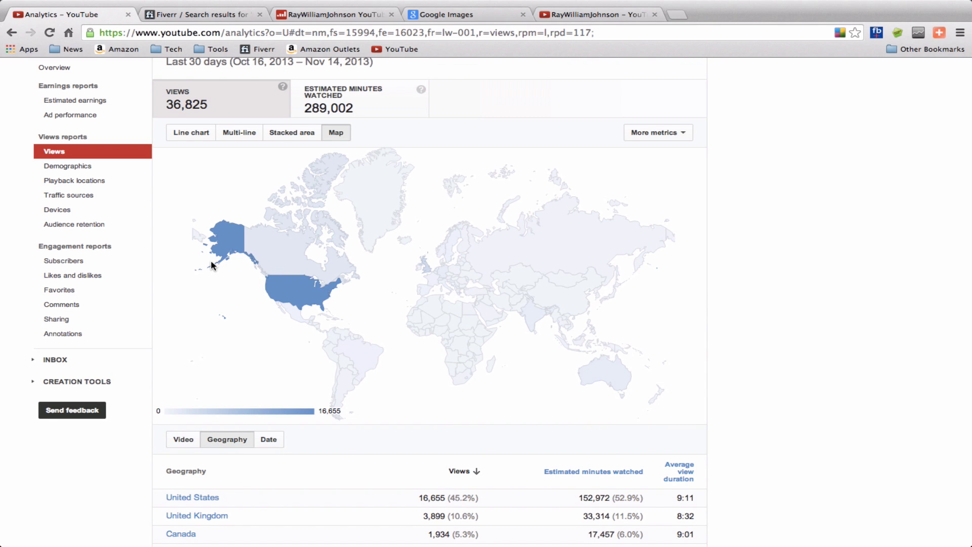
{"action": "scroll", "coordinate": [211, 263], "scroll_direction": "down", "scroll_amount": 5}
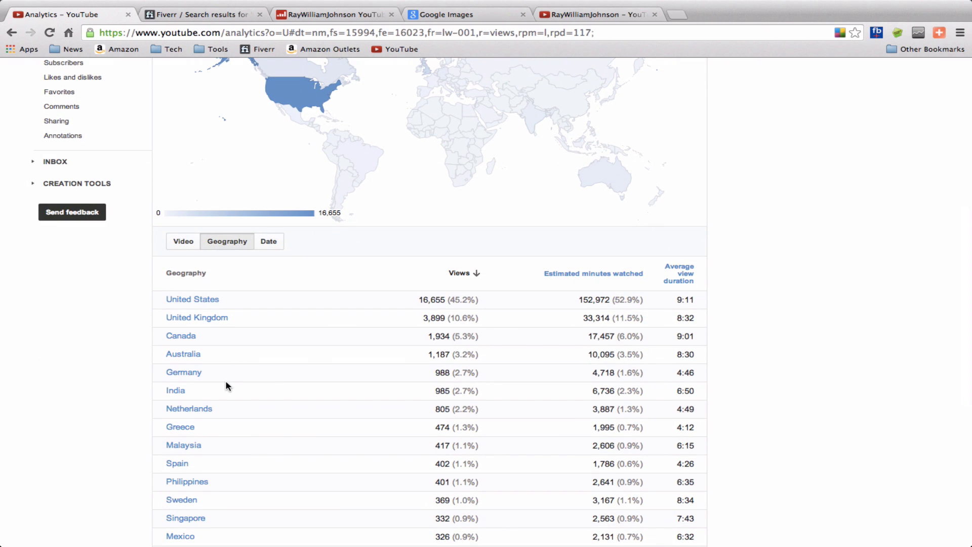
{"action": "scroll", "coordinate": [134, 441], "scroll_direction": "down", "scroll_amount": 3}
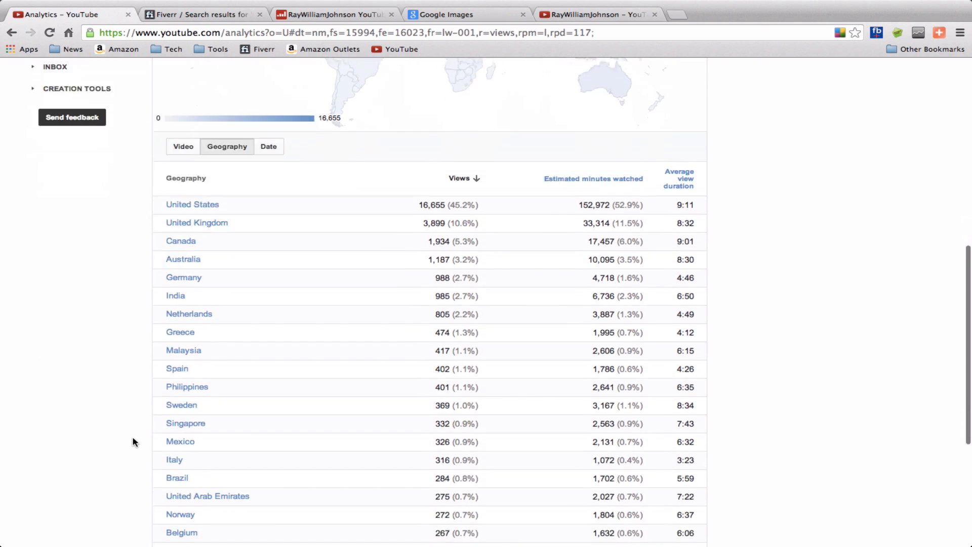
{"action": "scroll", "coordinate": [133, 441], "scroll_direction": "down", "scroll_amount": 4}
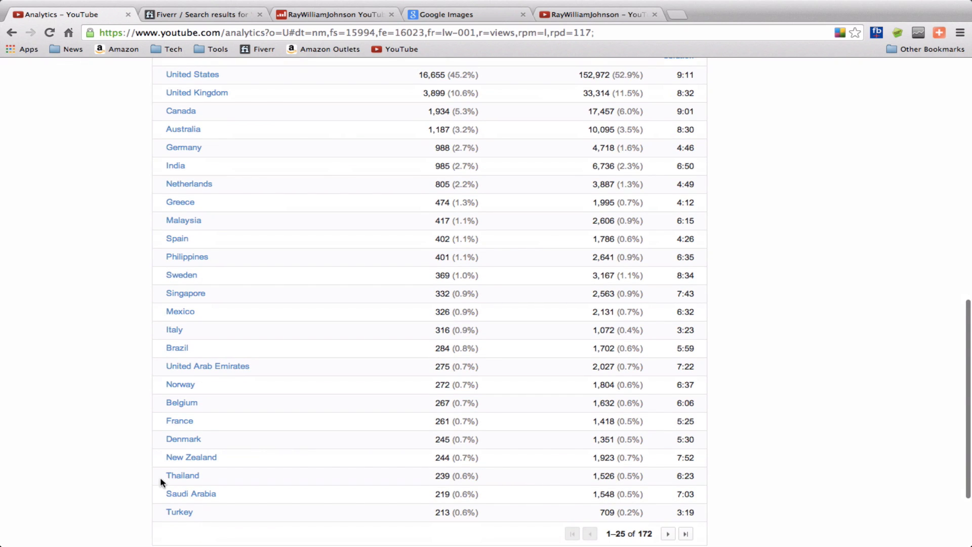
{"action": "scroll", "coordinate": [295, 475], "scroll_direction": "up", "scroll_amount": 13}
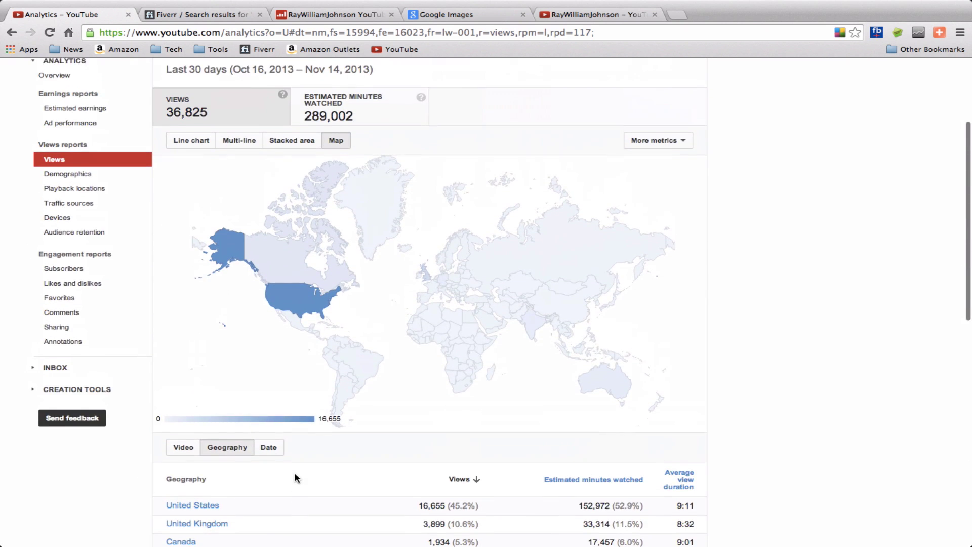
{"action": "scroll", "coordinate": [296, 477], "scroll_direction": "down", "scroll_amount": 3}
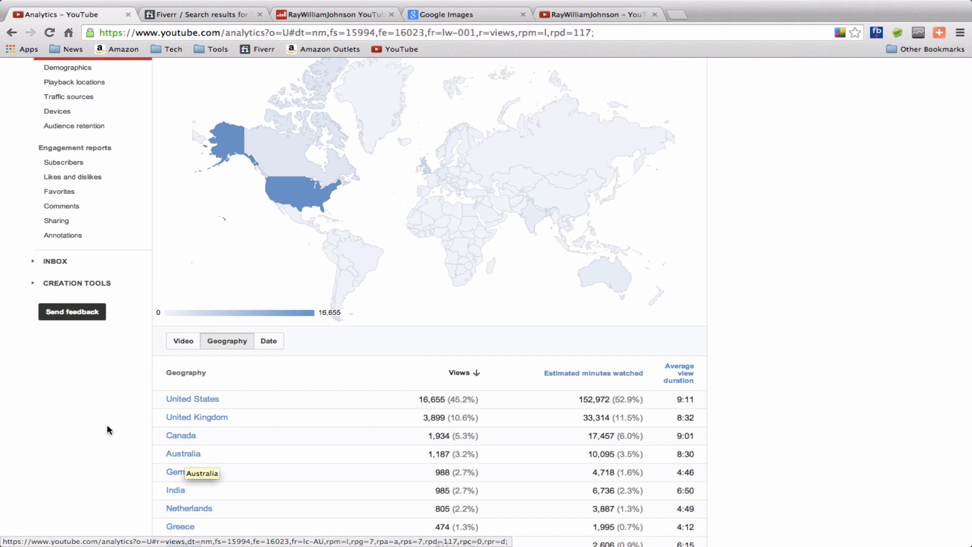
Step: Return to the Analytics overview and check how likes and dislikes compare with the previous period
{"action": "scroll", "coordinate": [107, 425], "scroll_direction": "left", "scroll_amount": 5}
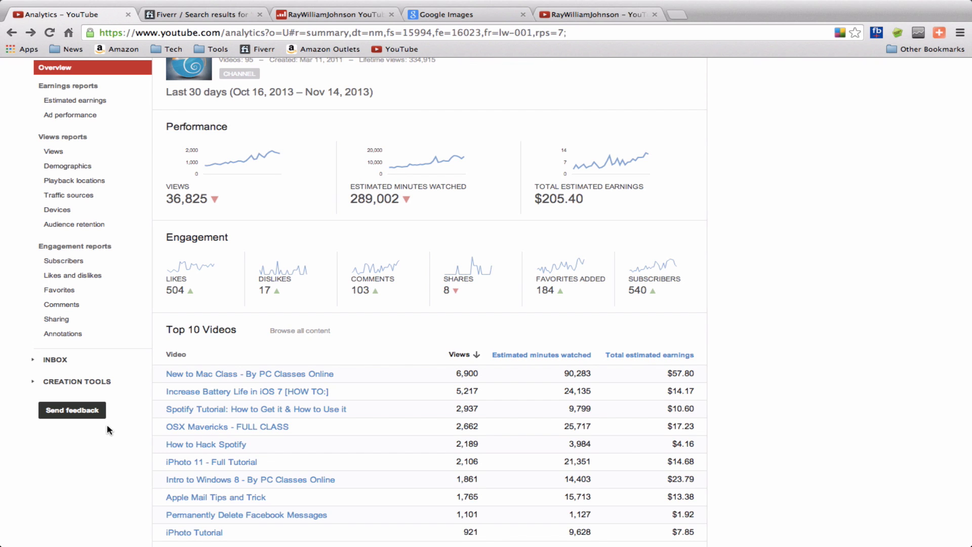
{"action": "mouse_move", "coordinate": [160, 265]}
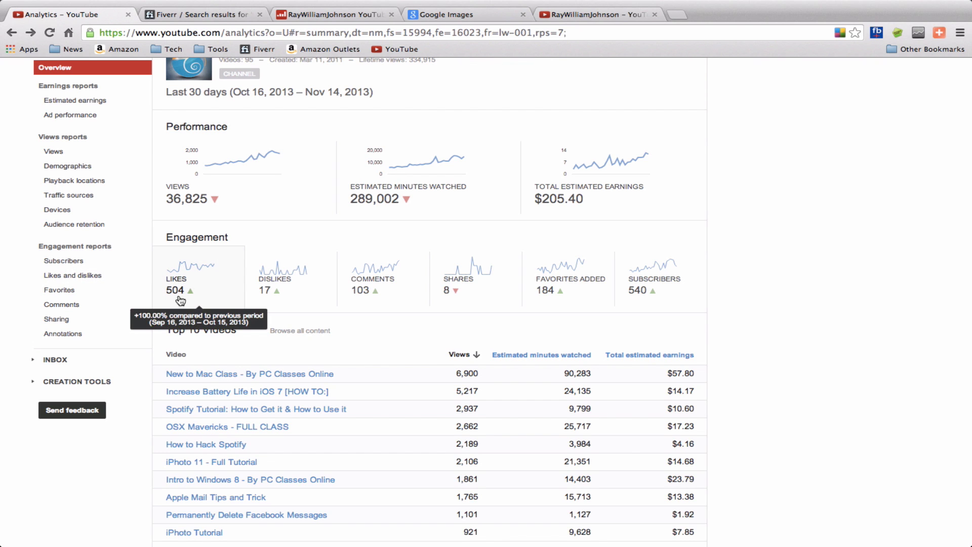
{"action": "mouse_move", "coordinate": [281, 308]}
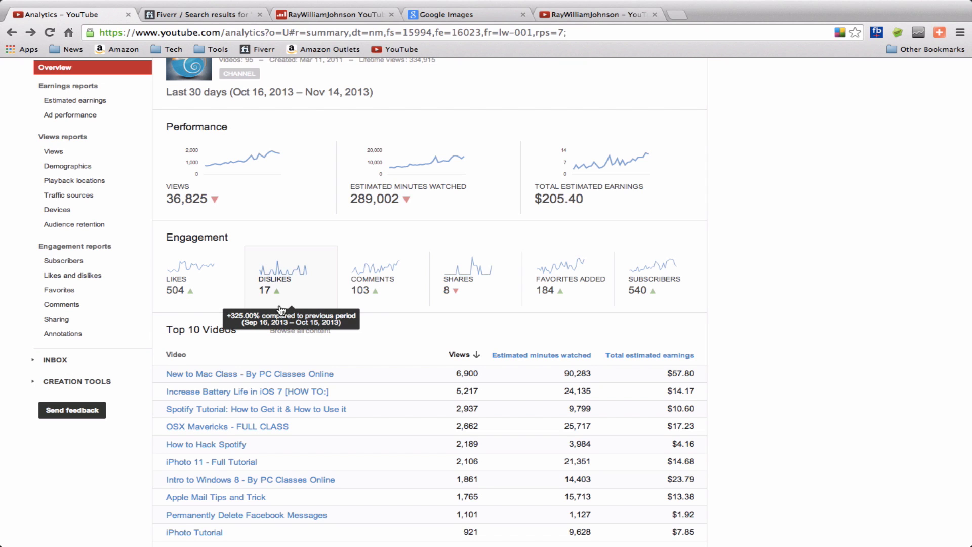
Step: Check the likes and subscribers comparison in the Analytics overview and open the edit page of "How to Use Time Machine for Mac"
{"action": "mouse_move", "coordinate": [161, 292]}
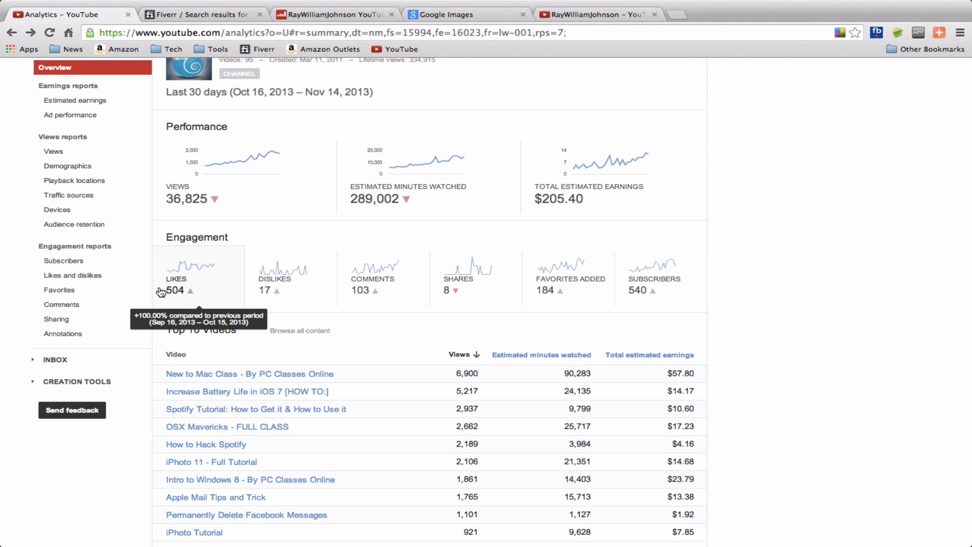
{"action": "mouse_move", "coordinate": [636, 281]}
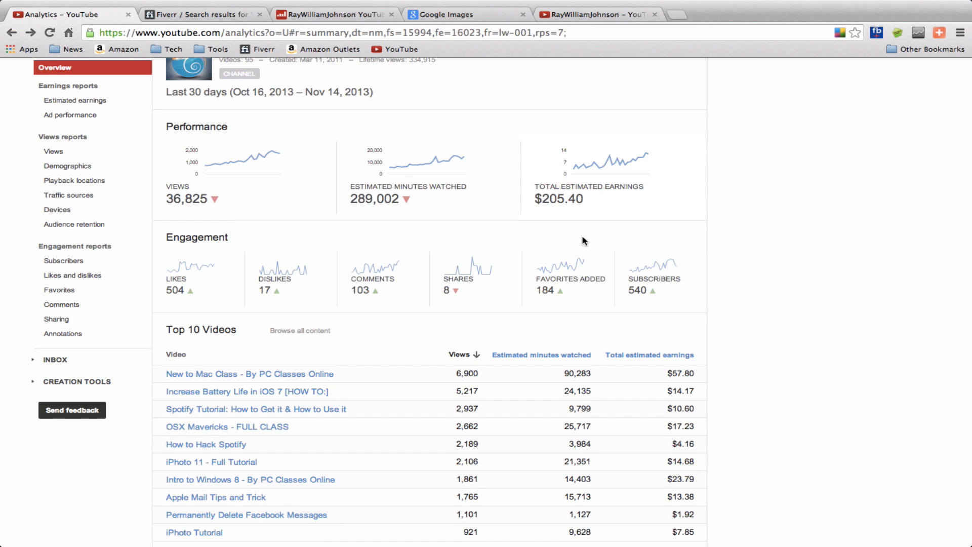
{"action": "scroll", "coordinate": [583, 240], "scroll_direction": "up", "scroll_amount": 5}
{"action": "scroll", "coordinate": [583, 240], "scroll_direction": "left", "scroll_amount": 5}
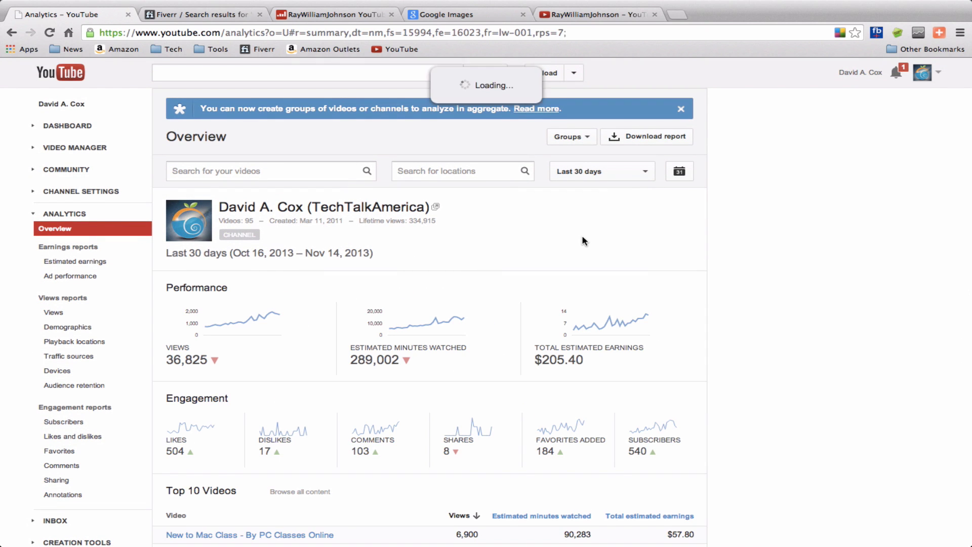
{"action": "left_click", "coordinate": [60, 146]}
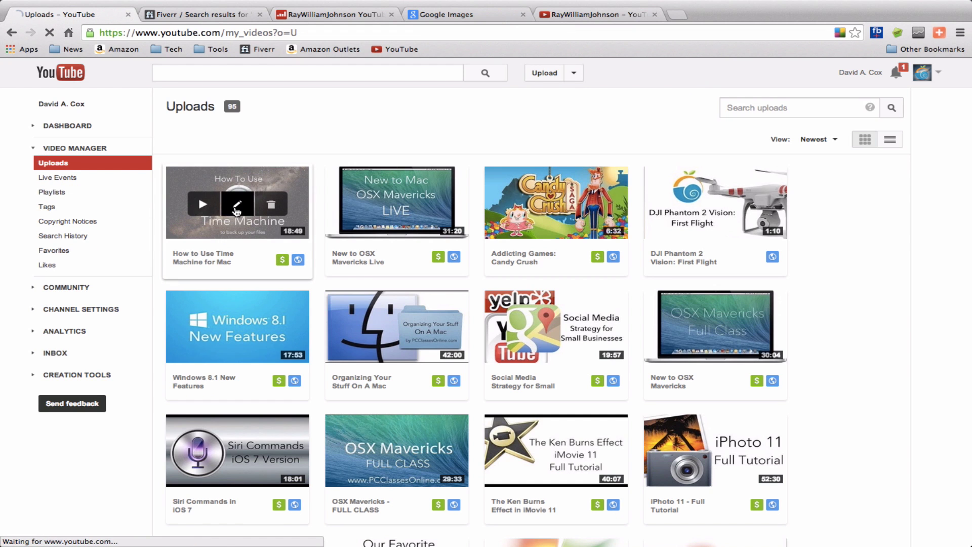
{"action": "left_click", "coordinate": [236, 211]}
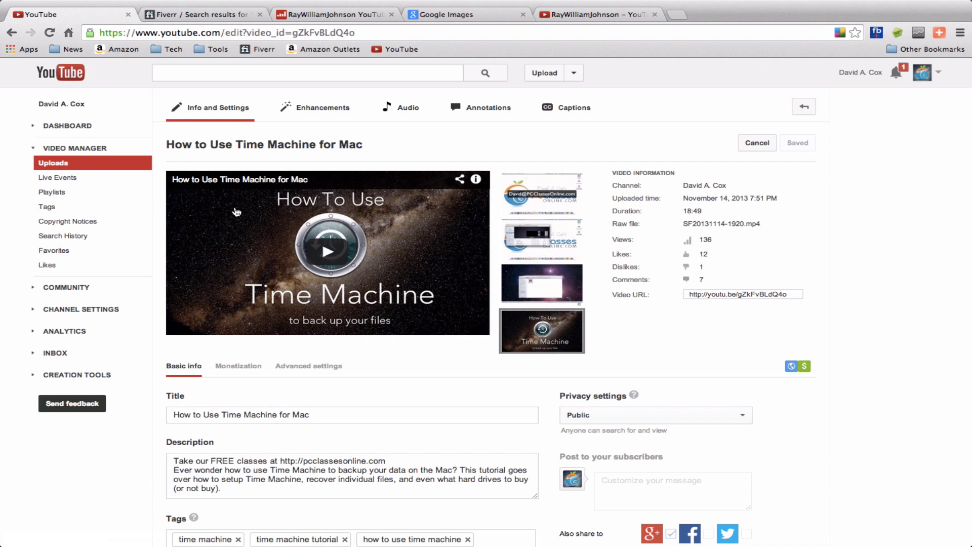
Step: Look over the available Category options for the video, leaving it set to Education
{"action": "scroll", "coordinate": [642, 320], "scroll_direction": "down", "scroll_amount": 5}
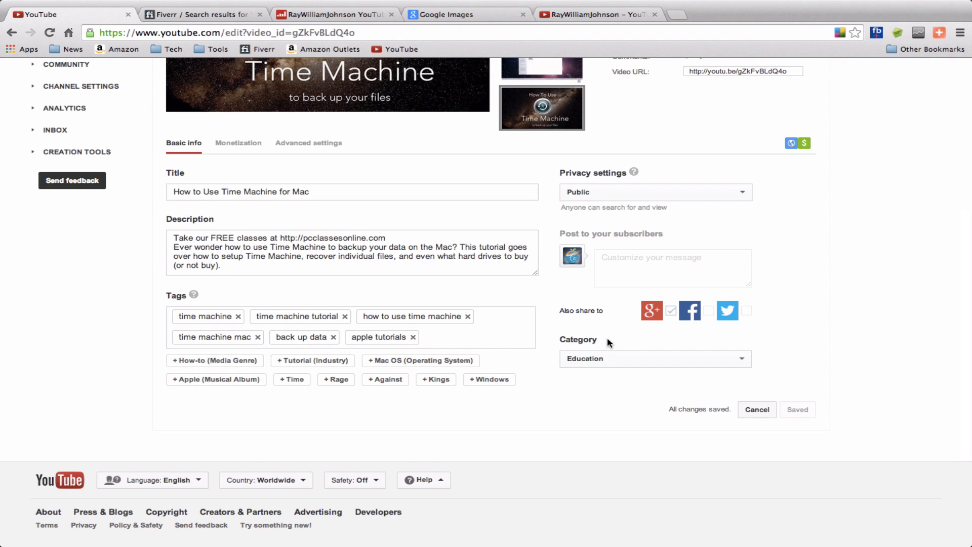
{"action": "left_click", "coordinate": [607, 358]}
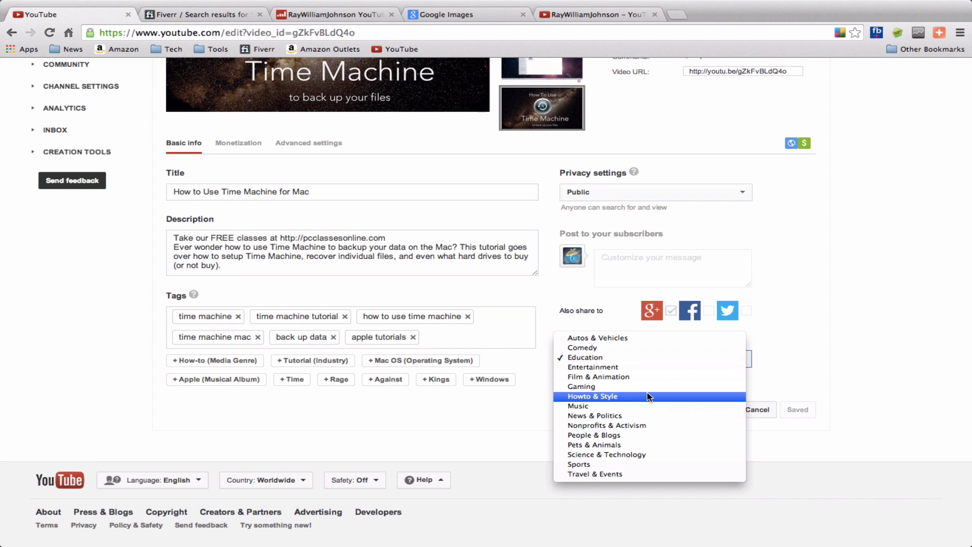
{"action": "left_click", "coordinate": [826, 355]}
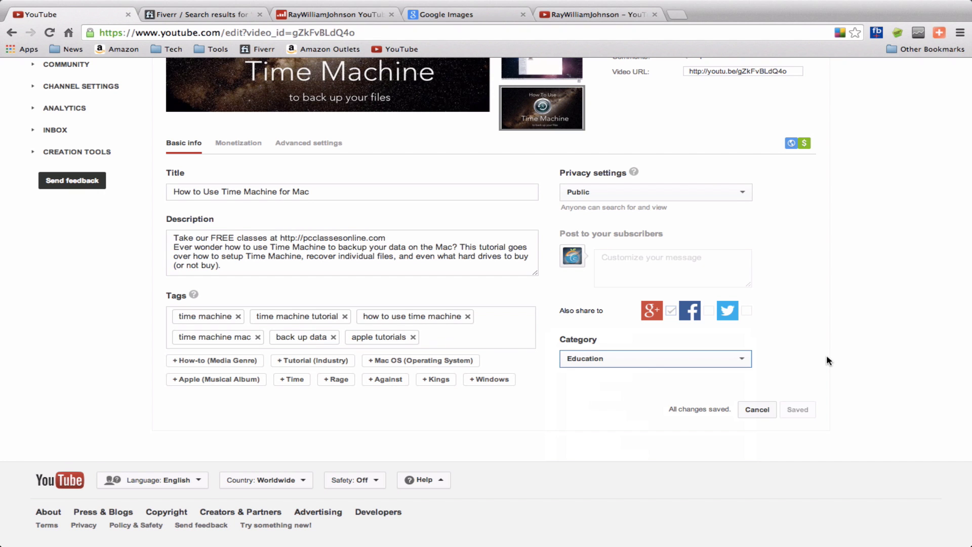
{"action": "scroll", "coordinate": [633, 370], "scroll_direction": "up", "scroll_amount": 5}
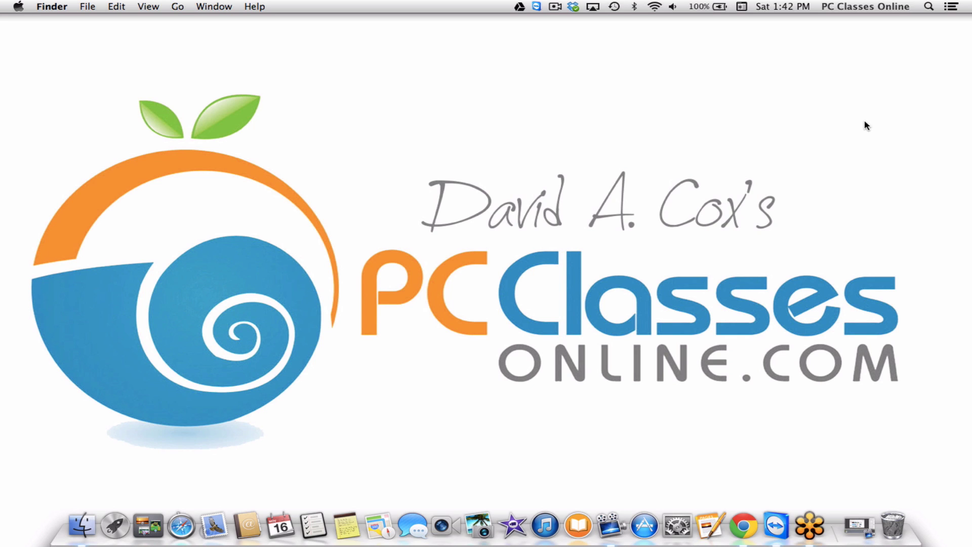
Step: Switch to the Fiverr page in Chrome, search all gigs for "video logo" and look over the recommended ones
{"action": "key", "text": "ctrl+Right"}
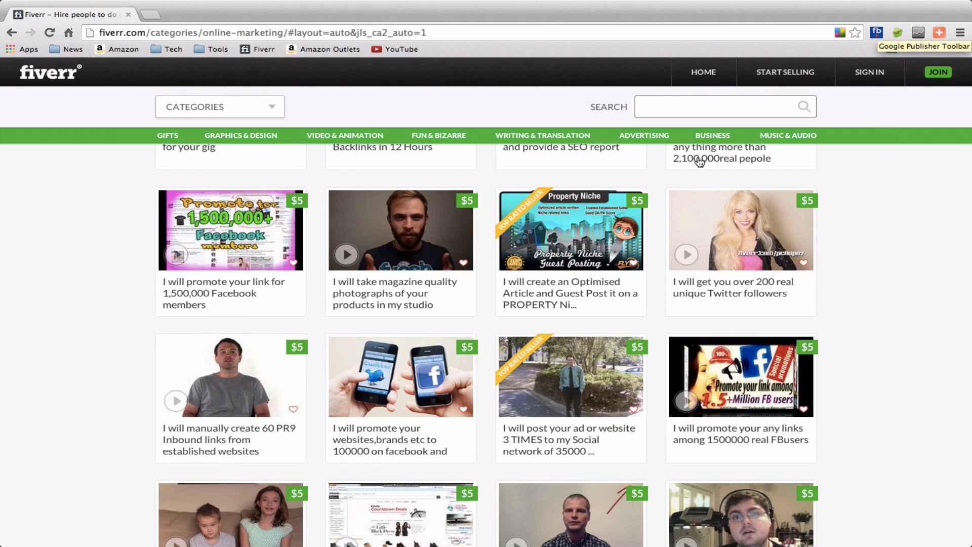
{"action": "left_click", "coordinate": [761, 110]}
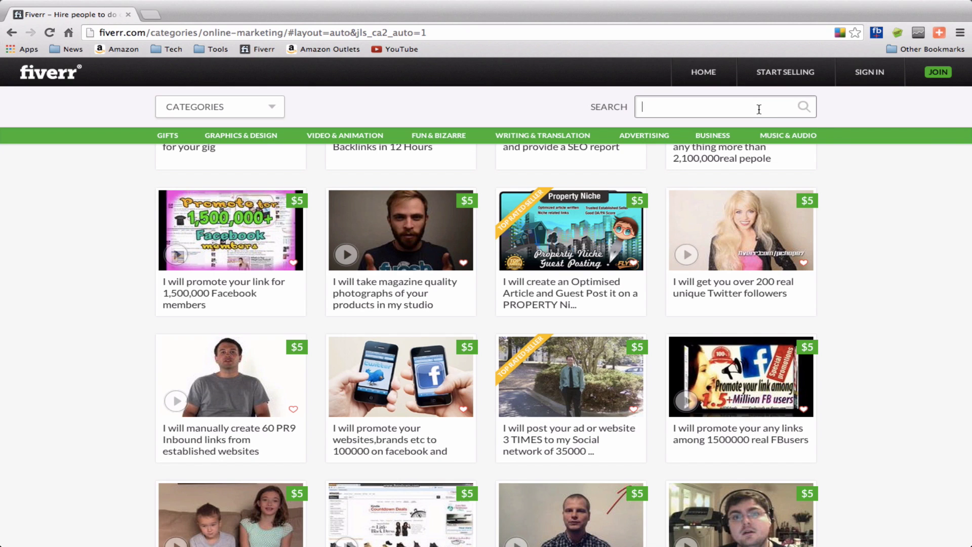
{"action": "type", "text": "video logo"}
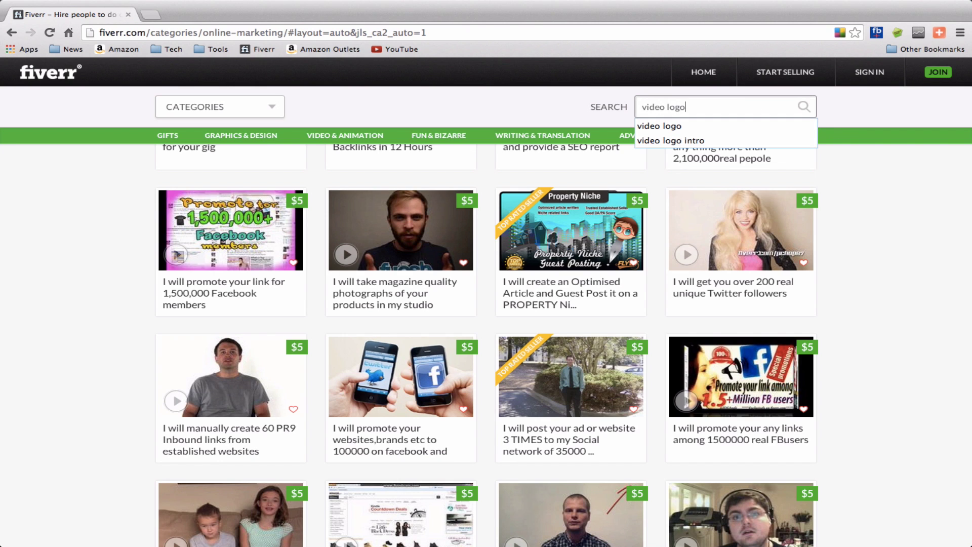
{"action": "key", "text": "Return"}
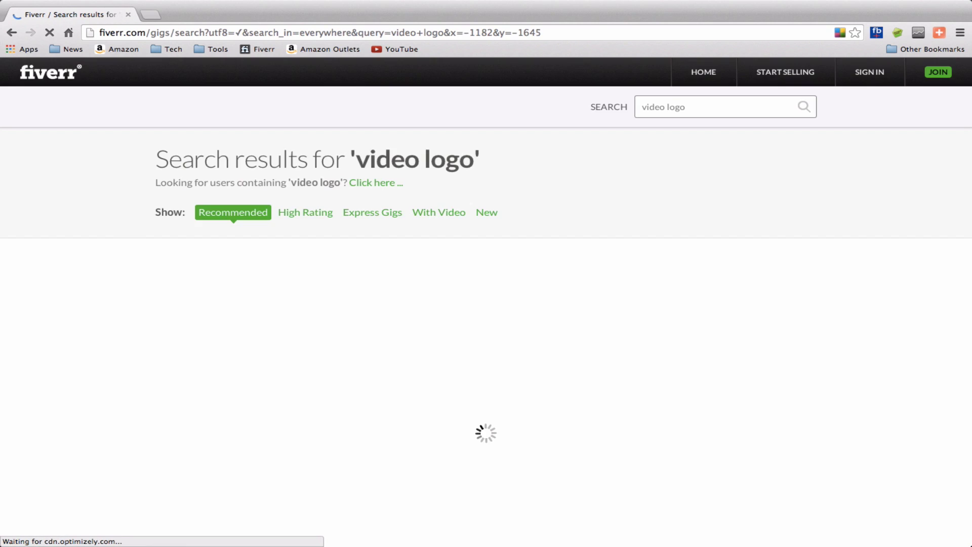
{"action": "scroll", "coordinate": [486, 334], "scroll_direction": "down", "scroll_amount": 2}
{"action": "scroll", "coordinate": [481, 186], "scroll_direction": "down", "scroll_amount": 1}
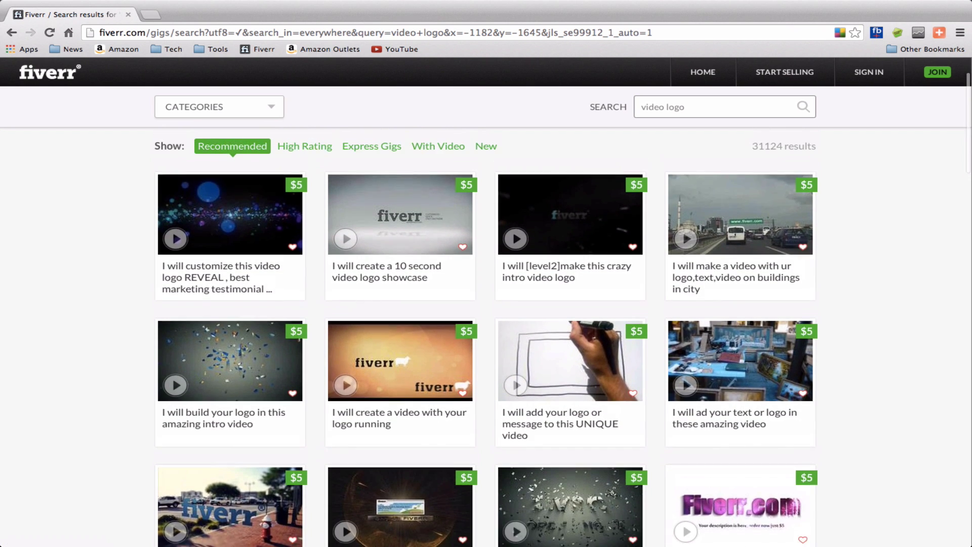
{"action": "scroll", "coordinate": [482, 185], "scroll_direction": "up", "scroll_amount": 2}
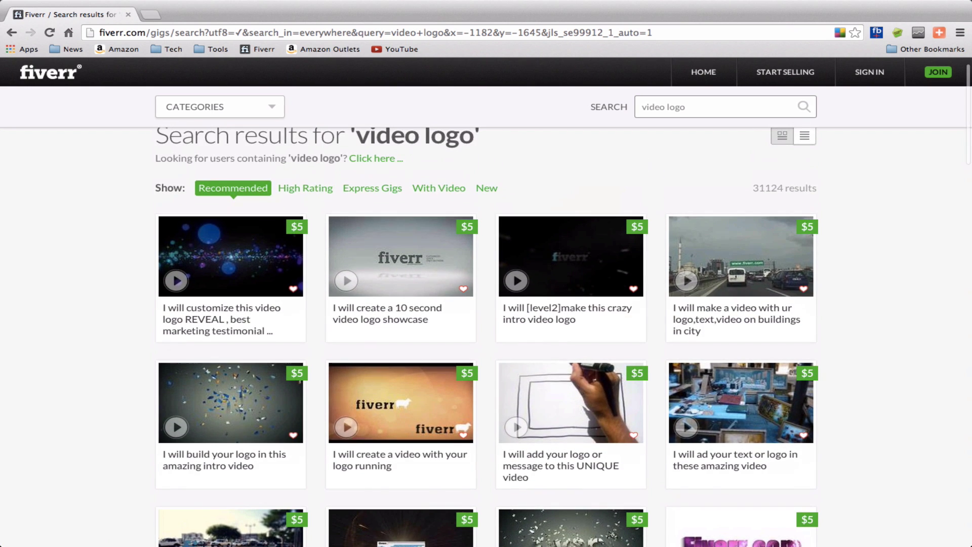
Step: Filter the video logo gigs by High Rating and open the logo reveal intro gig with Fire reaction effect to view its sample video
{"action": "left_click", "coordinate": [298, 194]}
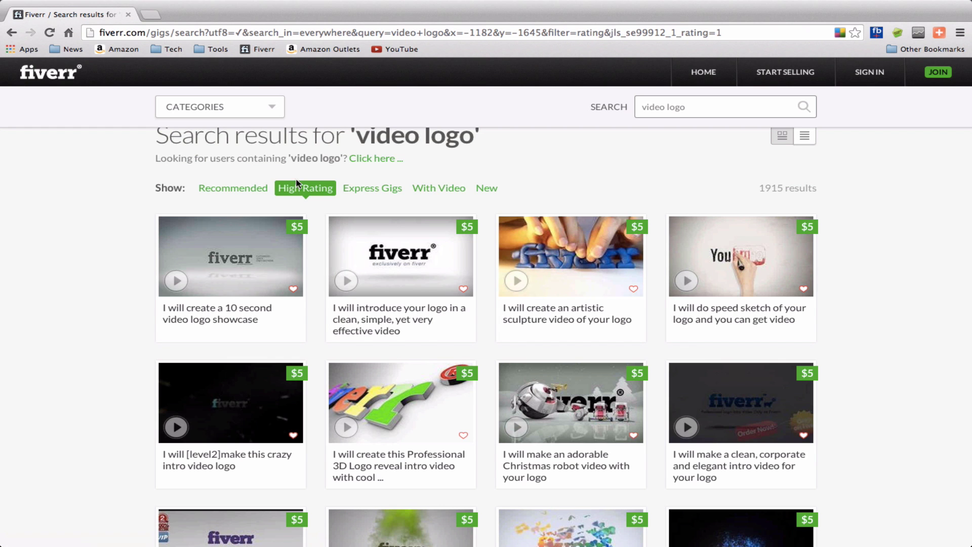
{"action": "scroll", "coordinate": [77, 262], "scroll_direction": "down", "scroll_amount": 2}
{"action": "scroll", "coordinate": [77, 262], "scroll_direction": "down", "scroll_amount": 5}
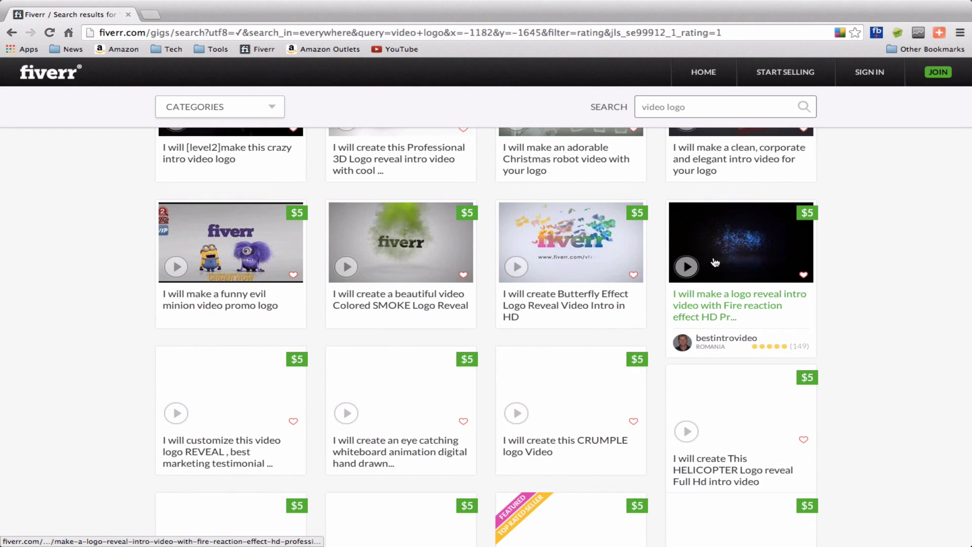
{"action": "left_click", "coordinate": [688, 266]}
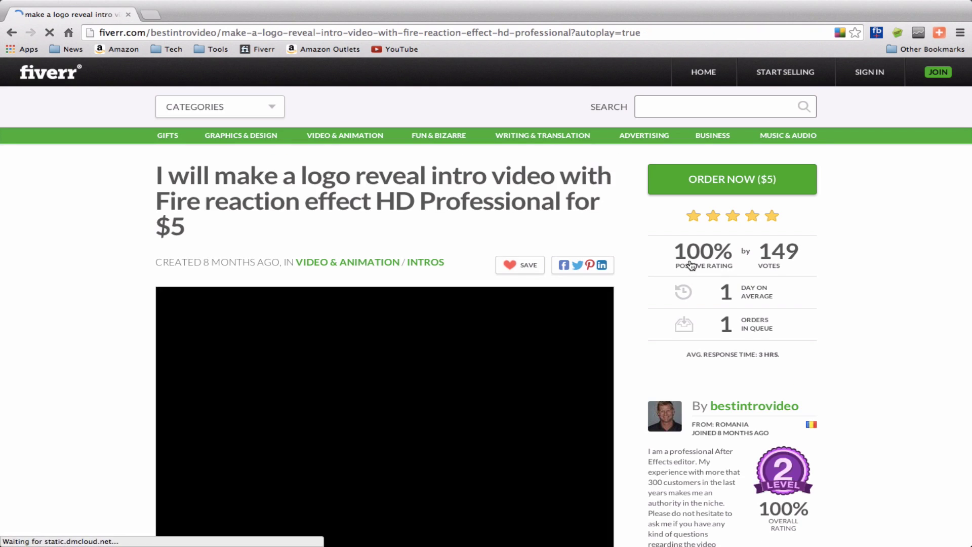
{"action": "scroll", "coordinate": [691, 265], "scroll_direction": "down", "scroll_amount": 2}
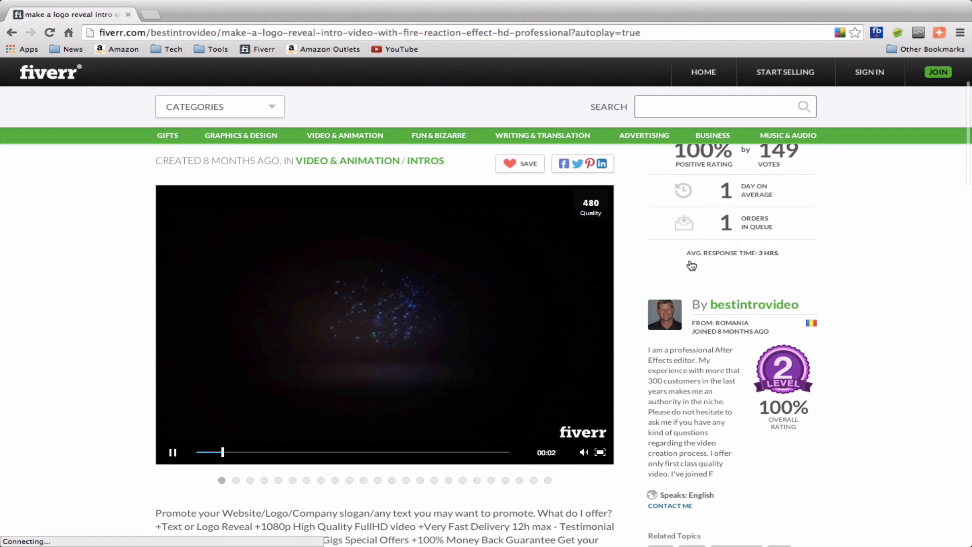